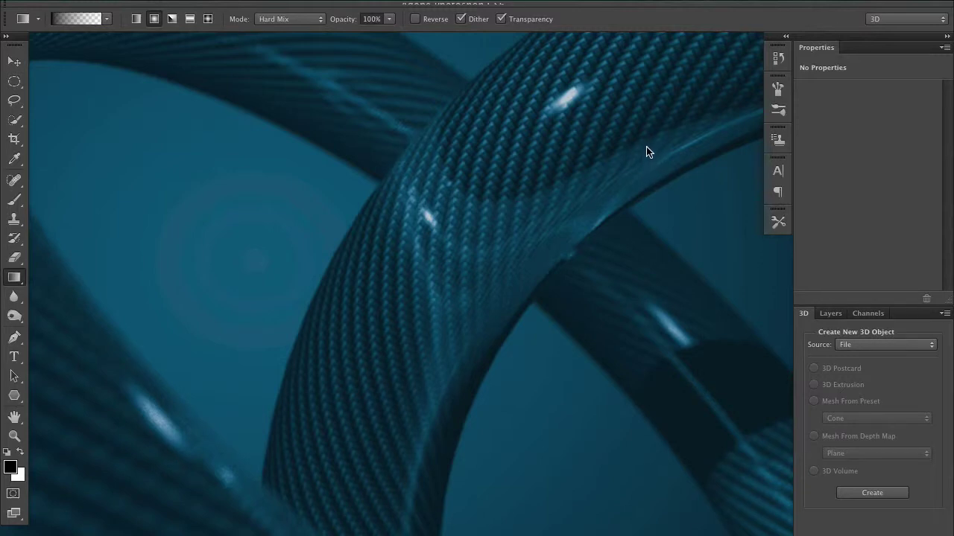
Apply the preset 3D workspace.
left_click(489, 3)
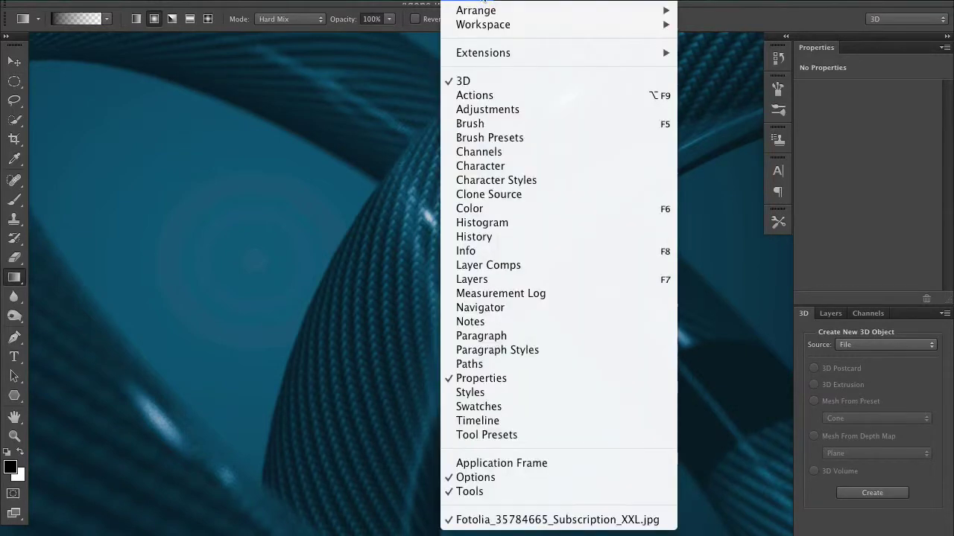
mouse_move(483, 28)
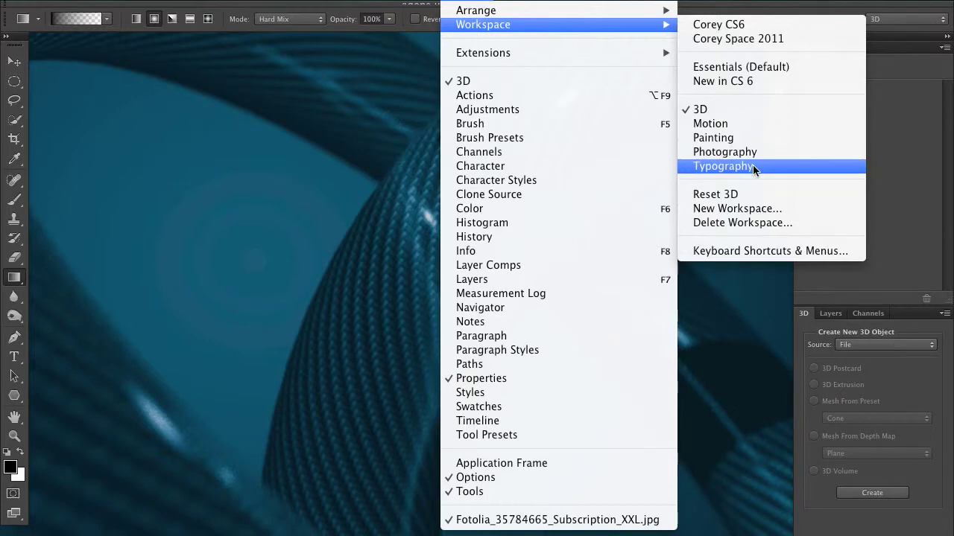
left_click(768, 112)
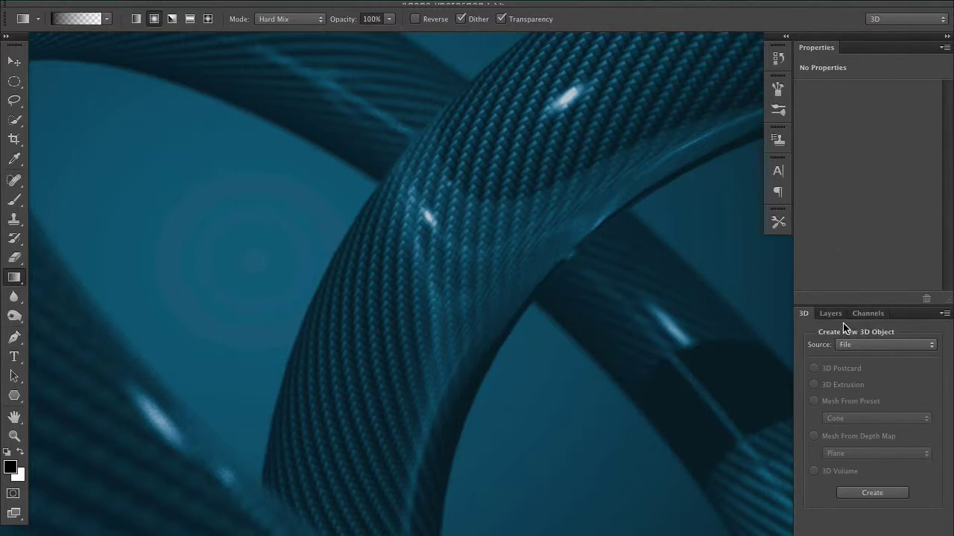
Expand the Timeline panel, detach it from its dock and close it.
double_click(187, 535)
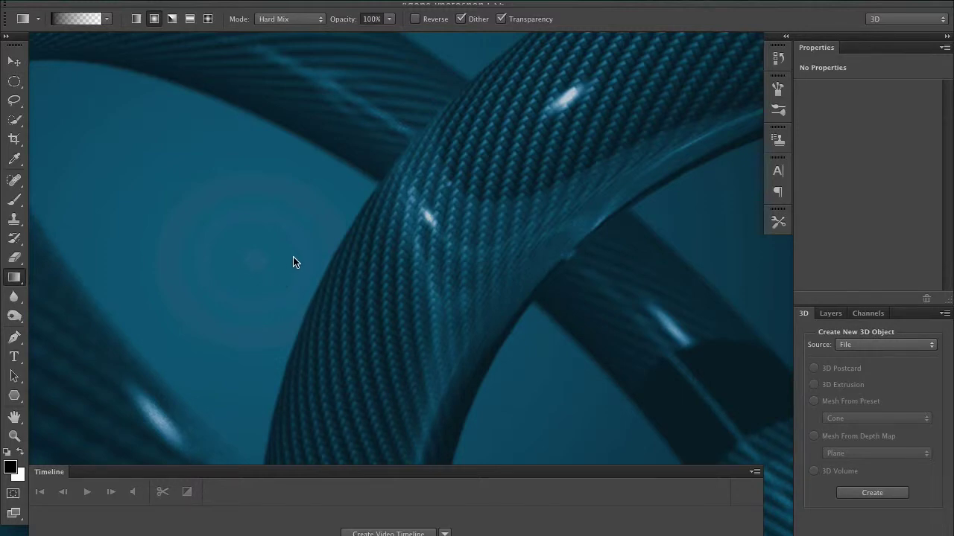
left_click_drag(59, 473, 143, 408)
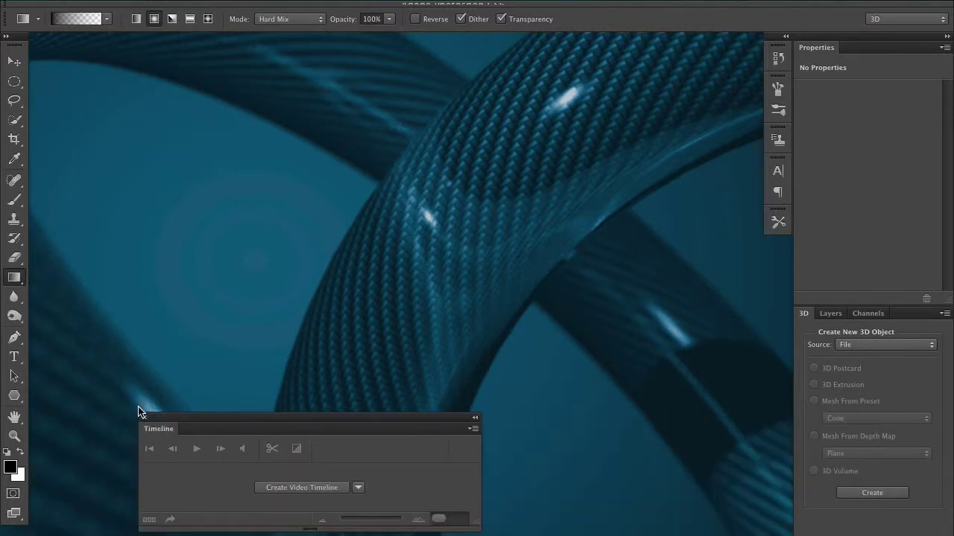
left_click(144, 416)
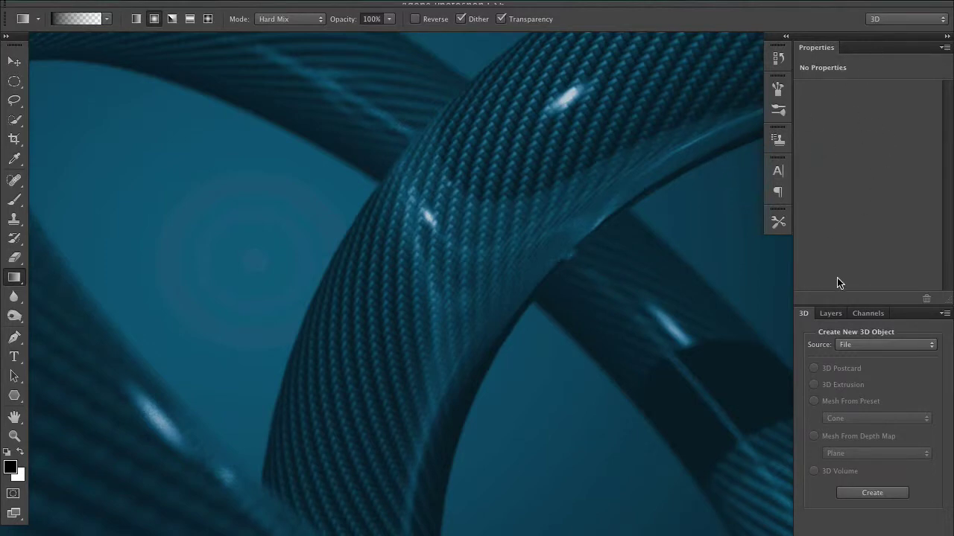
Switch to the custom CS6 workspace and shorten the Swatches panel group to give Layers more height.
left_click(506, 4)
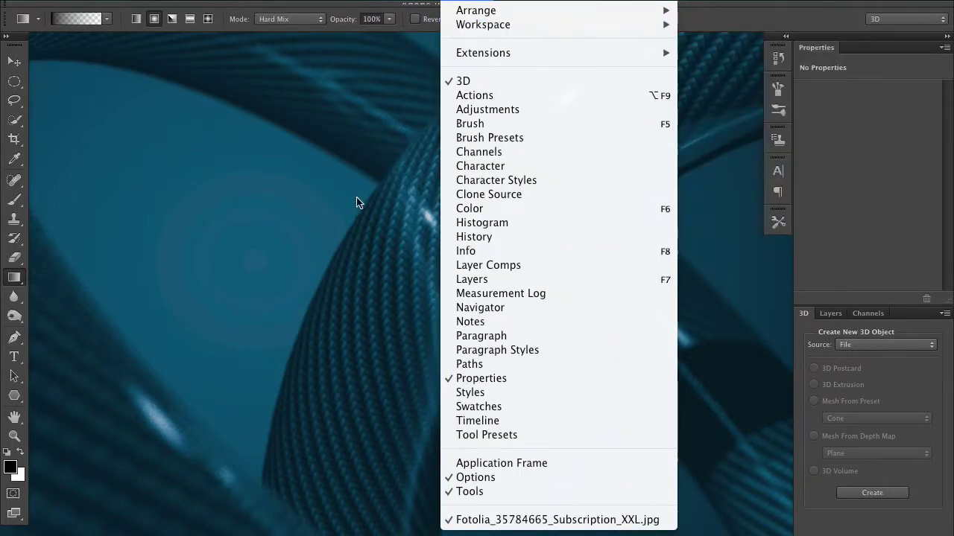
left_click(356, 196)
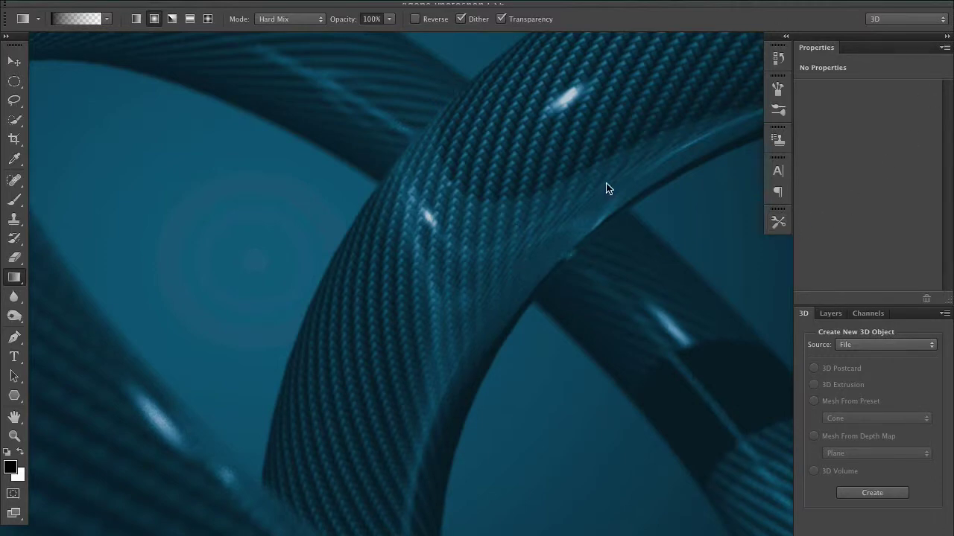
left_click(466, 6)
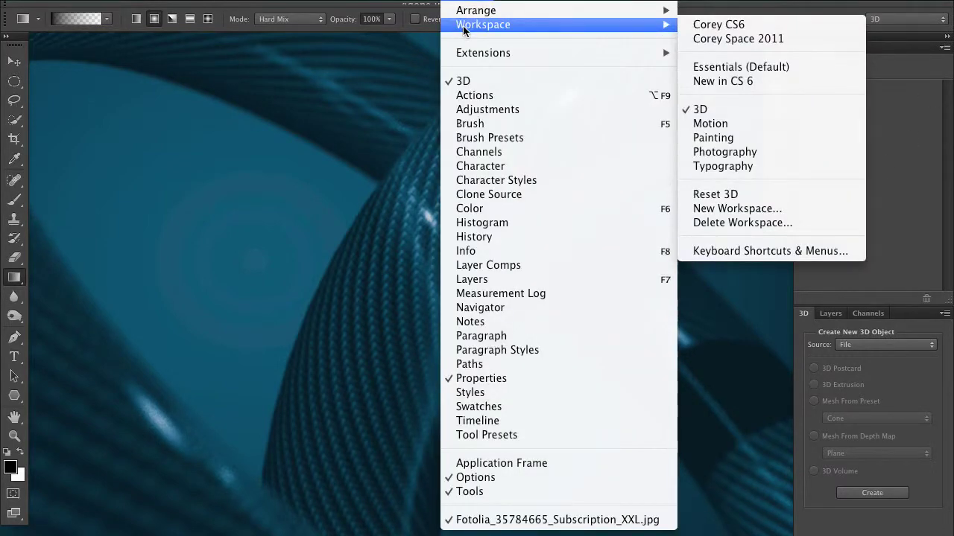
left_click(751, 25)
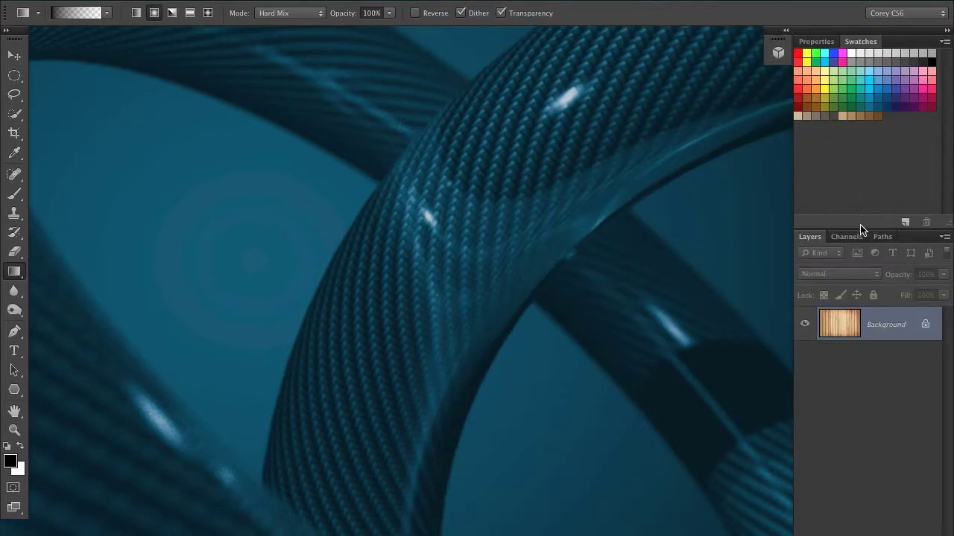
left_click_drag(861, 228, 855, 65)
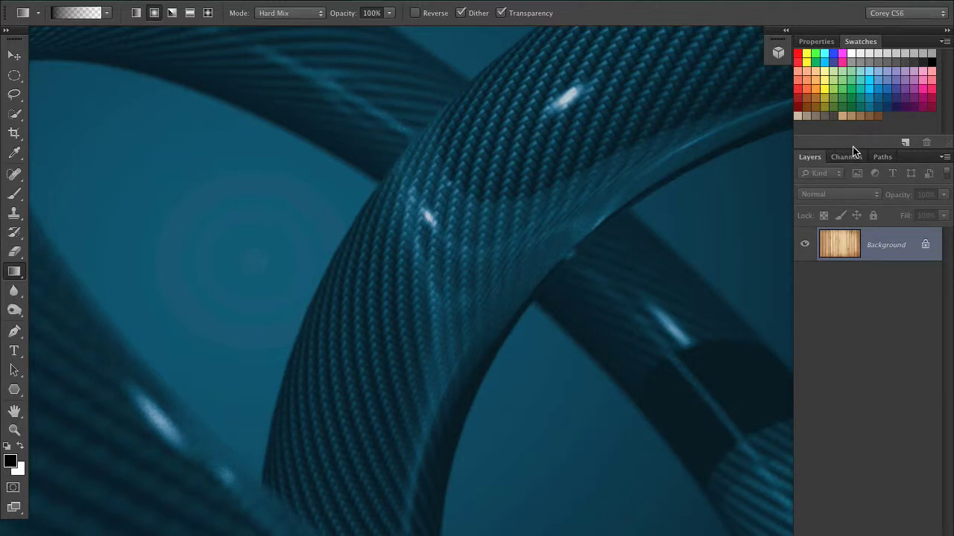
left_click_drag(852, 150, 853, 138)
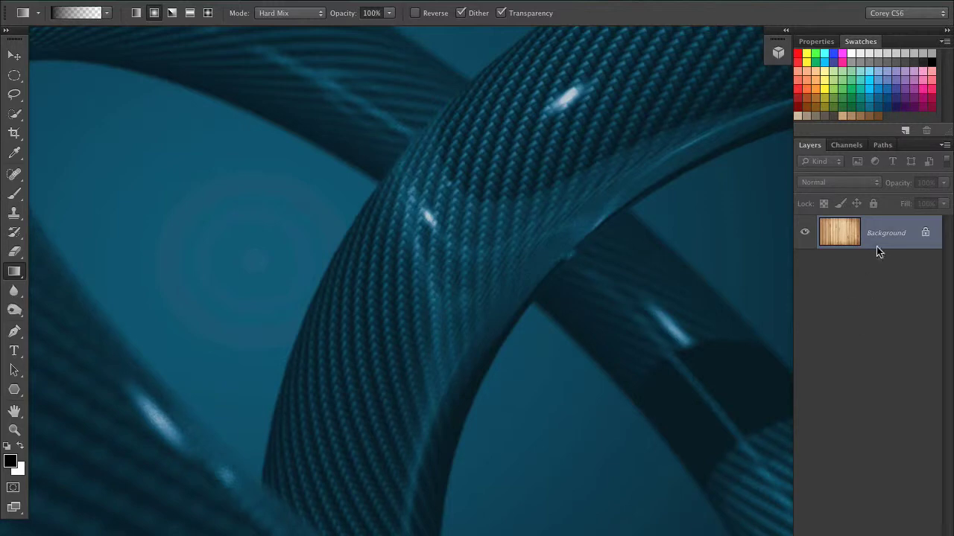
Show the 3D panel, float it over the canvas and make it slightly narrower.
left_click(468, 0)
left_click(478, 84)
left_click_drag(586, 47, 447, 232)
left_click_drag(633, 485, 605, 485)
Show the Properties panel and detach it from the Swatches group as a floating panel.
left_click(468, 2)
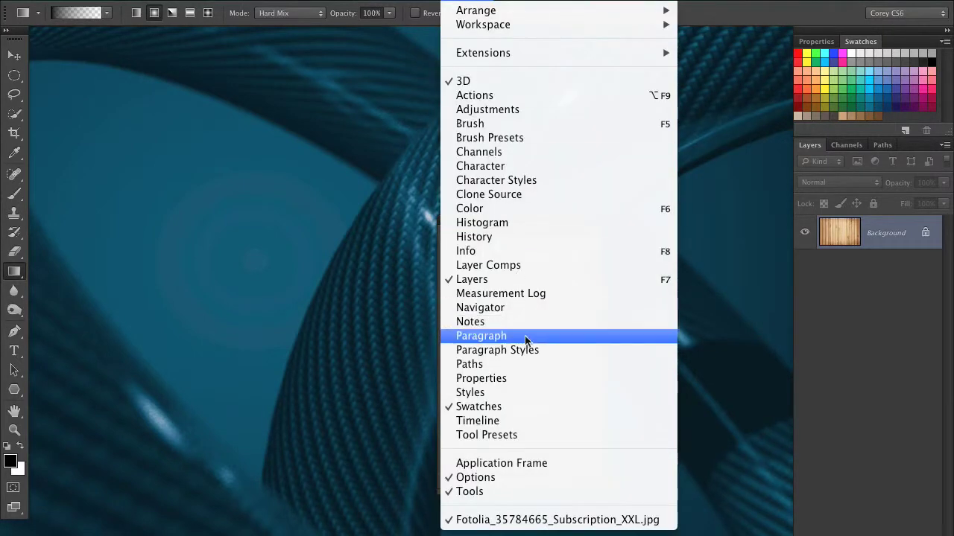
left_click(524, 379)
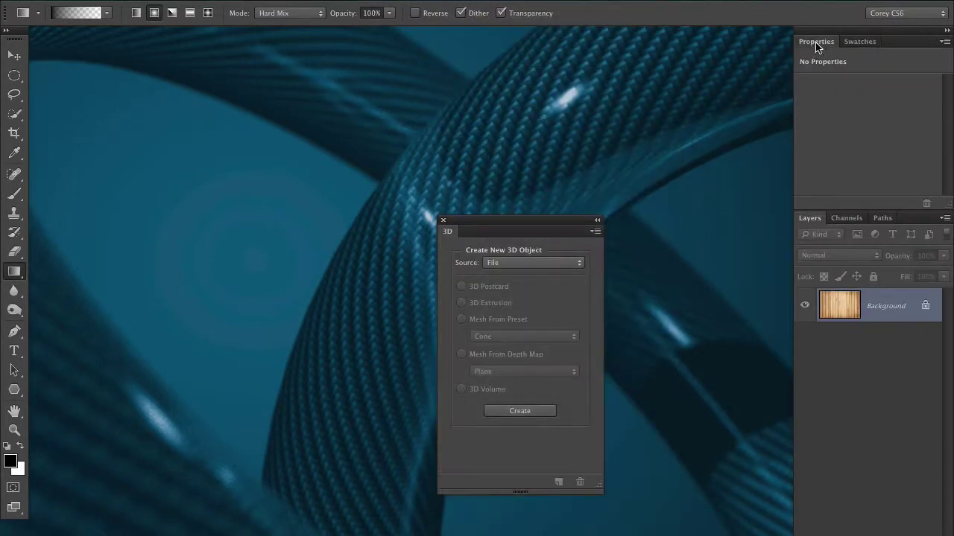
left_click_drag(816, 42, 643, 213)
Attach the floating Properties panel to the side of the 3D panel and move the joined pair lower.
left_click_drag(554, 228, 517, 204)
left_click_drag(673, 209, 635, 203)
left_click_drag(528, 200, 510, 206)
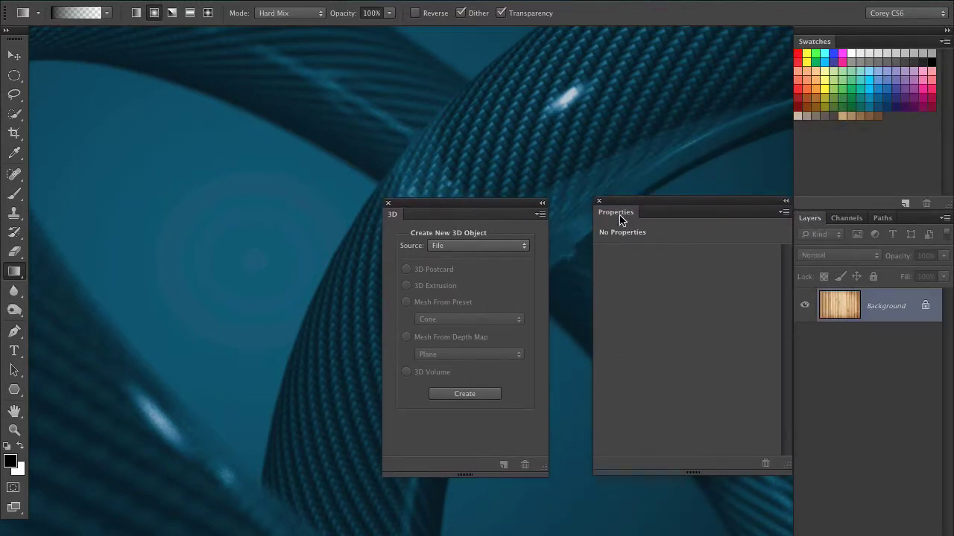
left_click_drag(619, 215, 566, 223)
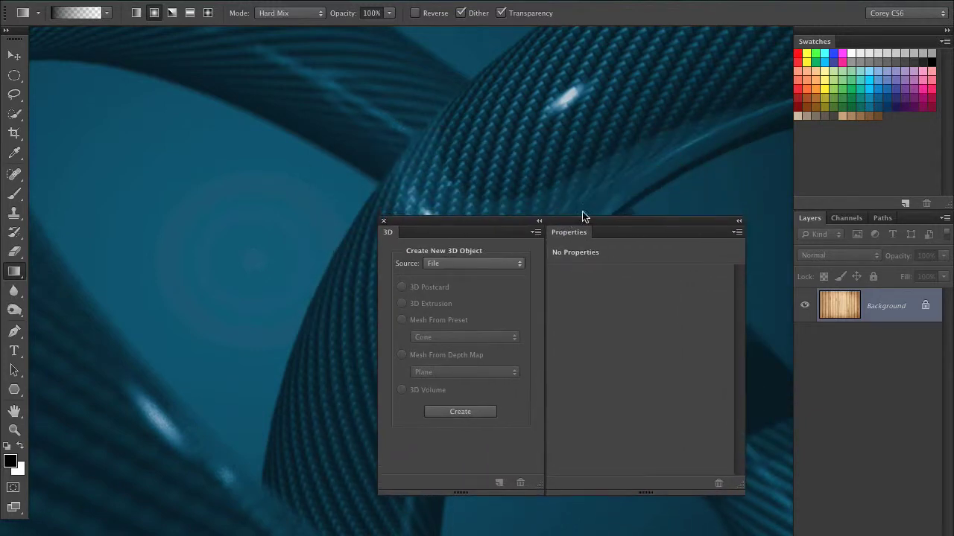
left_click_drag(639, 223, 663, 274)
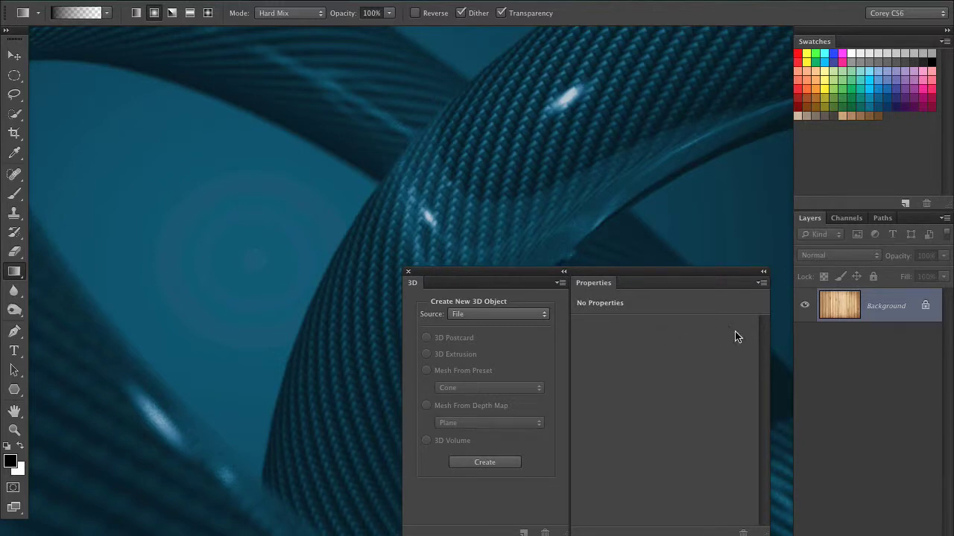
Create a new 1280 × 800 pixel RGB document at 75 pixels/inch with a white background, and move the joined panels up.
key("super+n")
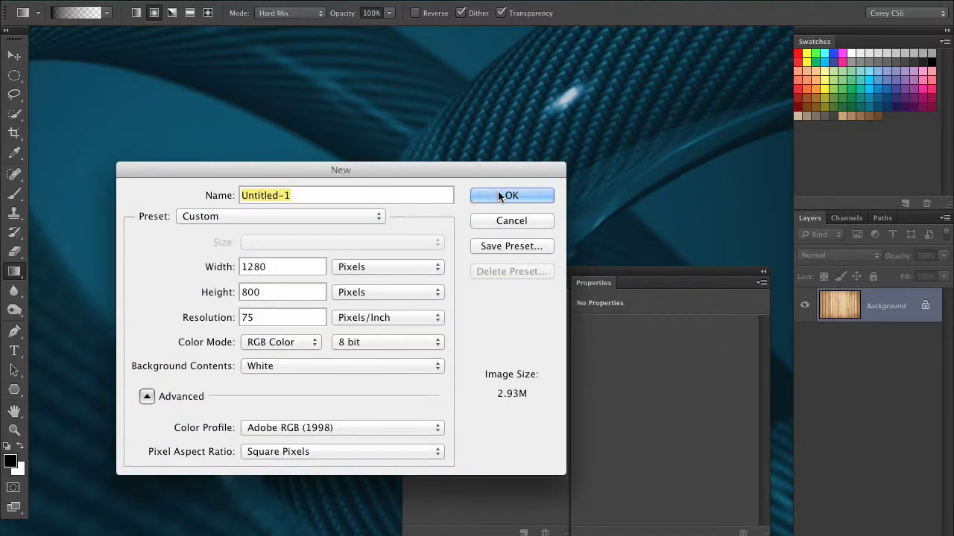
left_click(497, 192)
left_click_drag(498, 269, 488, 191)
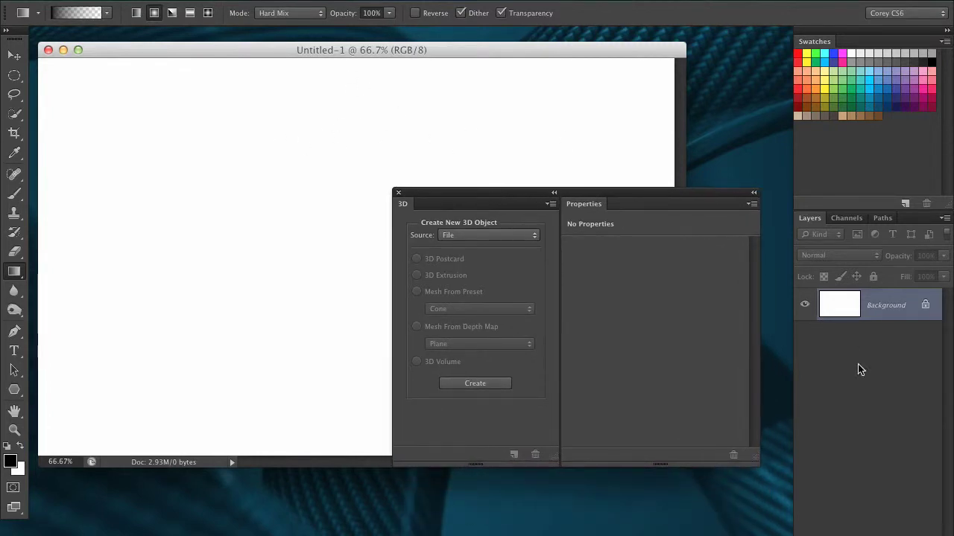
left_click_drag(575, 194, 605, 149)
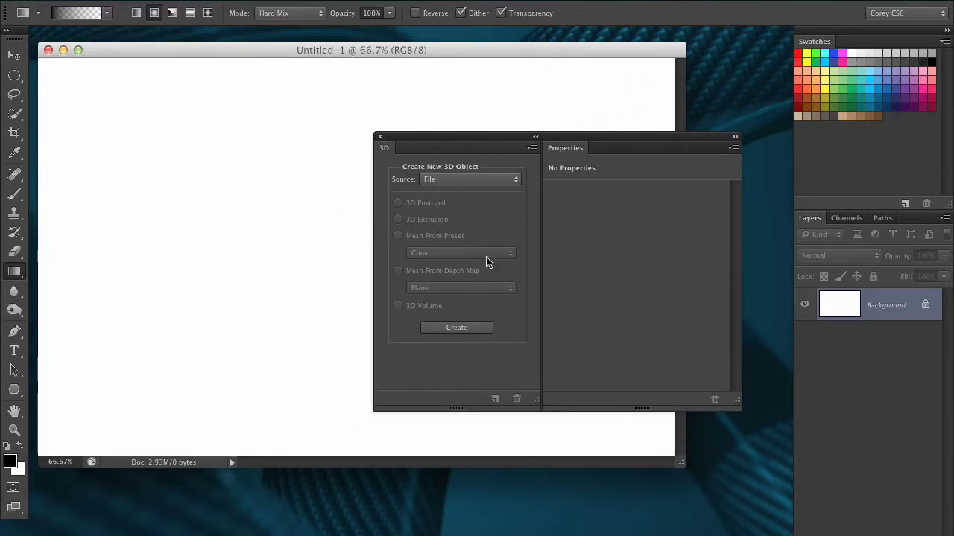
Turn the Background layer into a 3D object with the Donut mesh preset and reposition the joined panels over the document.
left_click(421, 2)
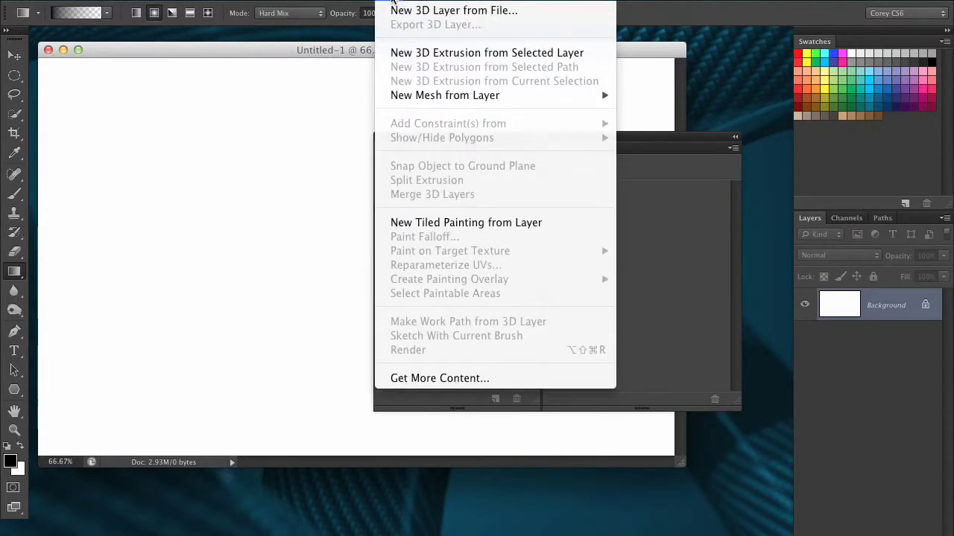
mouse_move(414, 95)
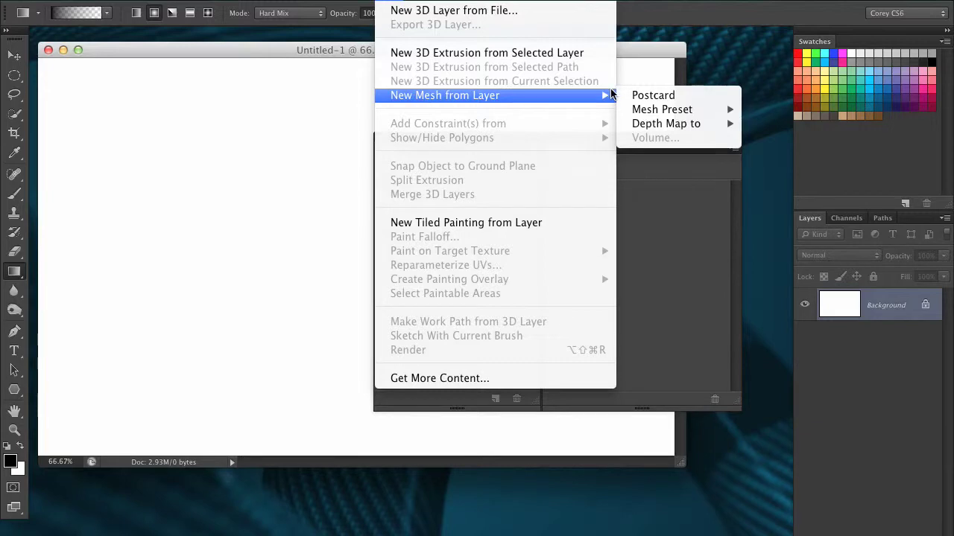
mouse_move(665, 114)
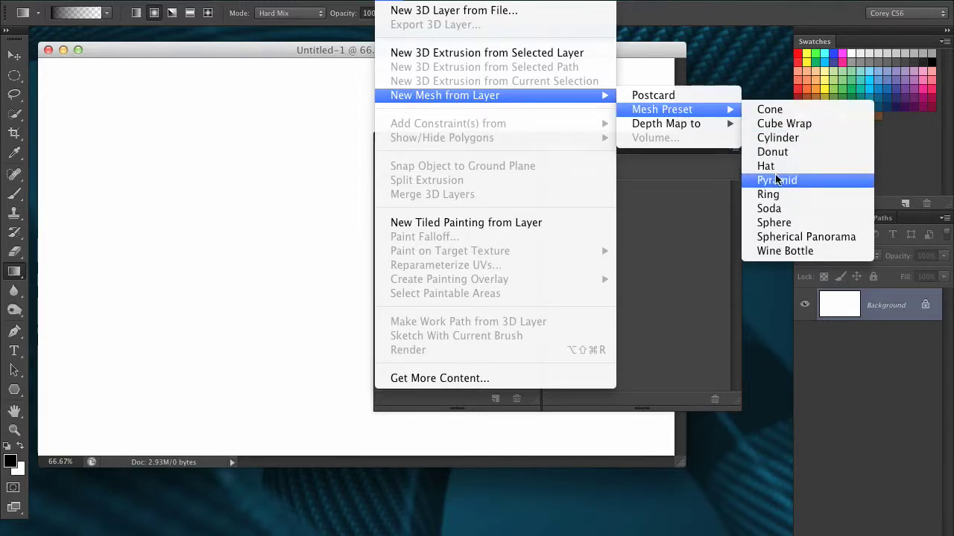
left_click(776, 153)
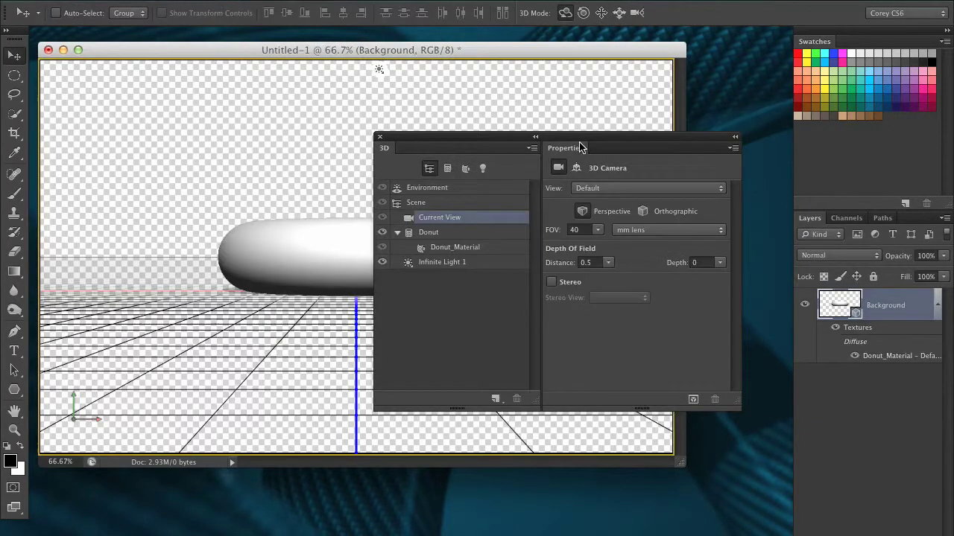
left_click_drag(583, 151, 733, 194)
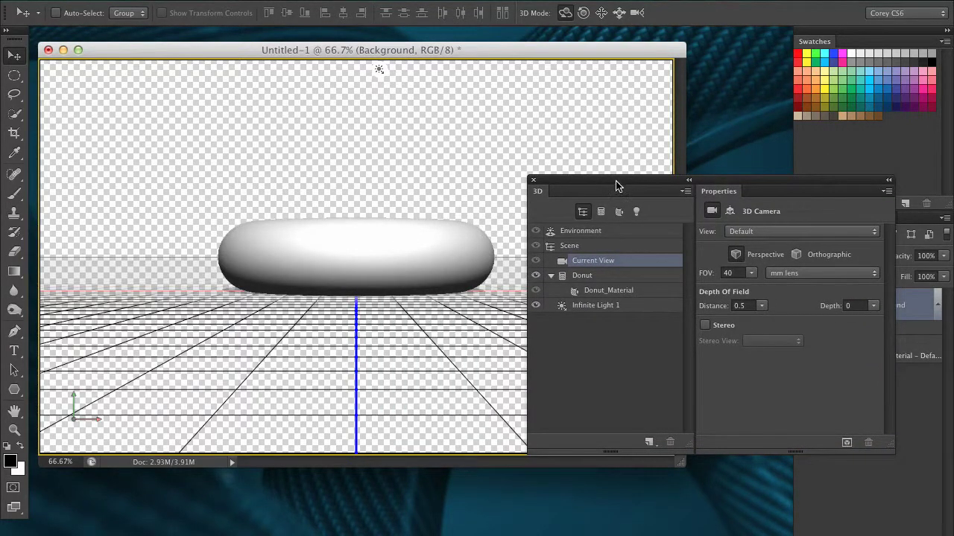
left_click_drag(620, 181, 518, 135)
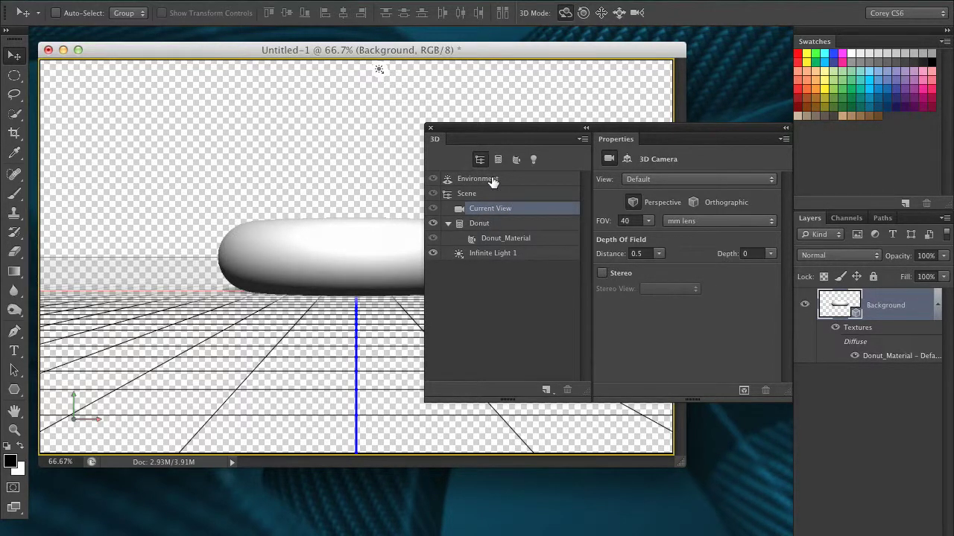
Examine the properties of the environment, donut mesh, donut material and infinite light in the 3D scene.
left_click(494, 180)
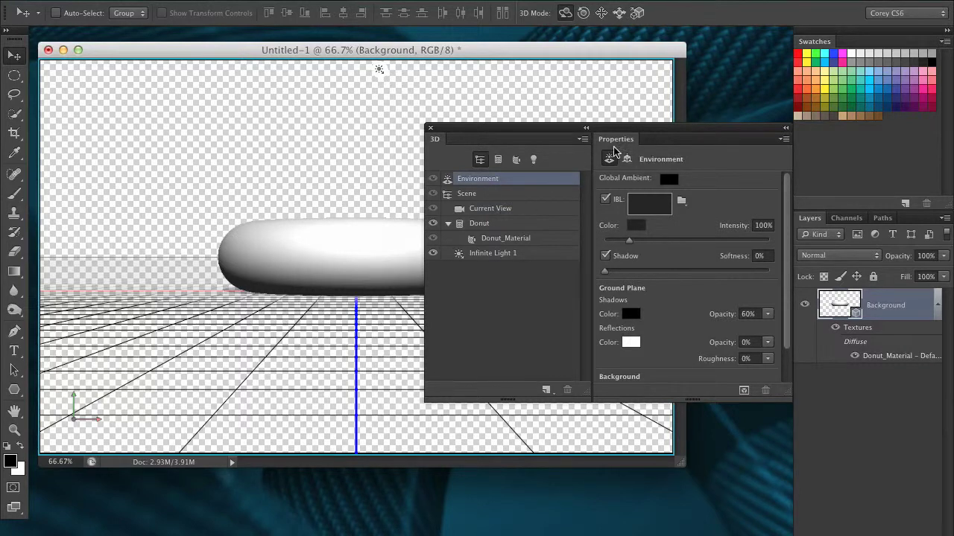
left_click(527, 214)
left_click(530, 225)
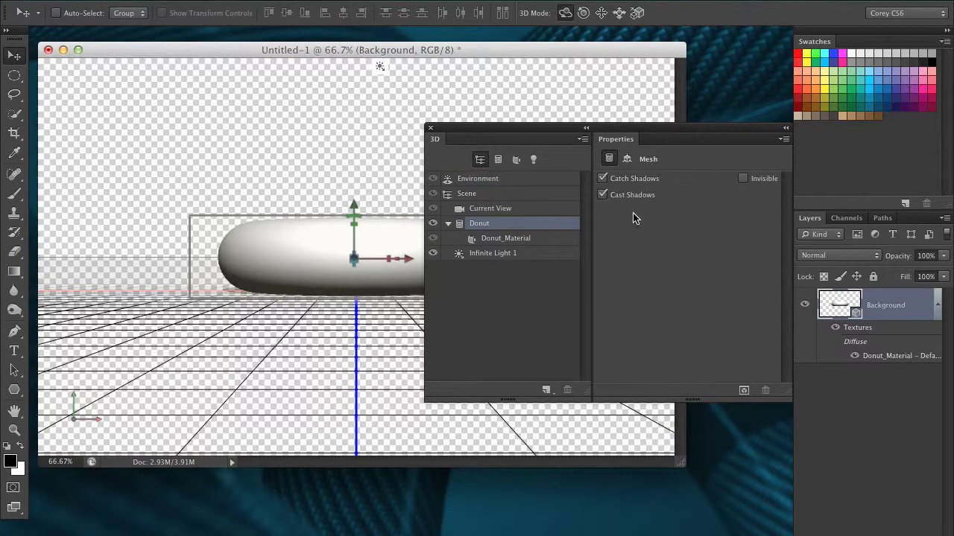
left_click(529, 237)
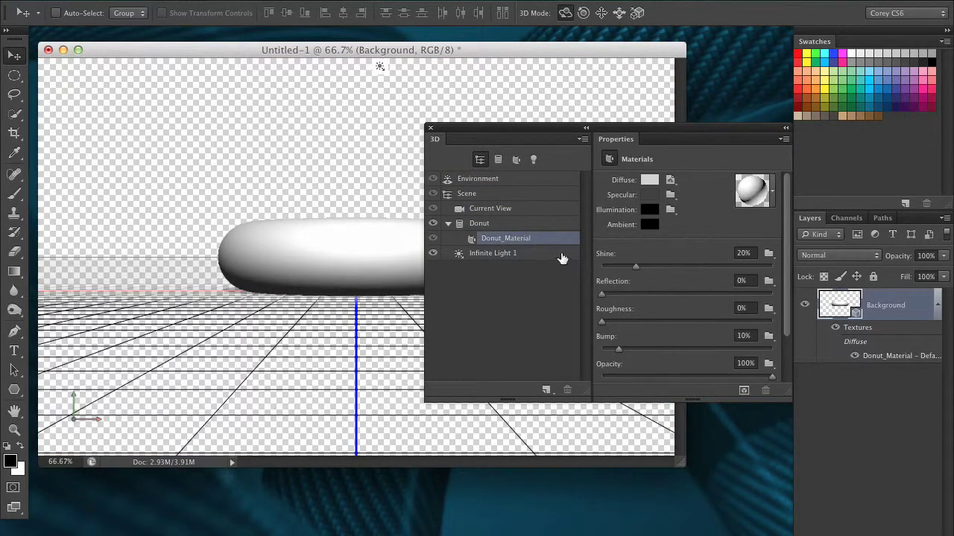
left_click(537, 255)
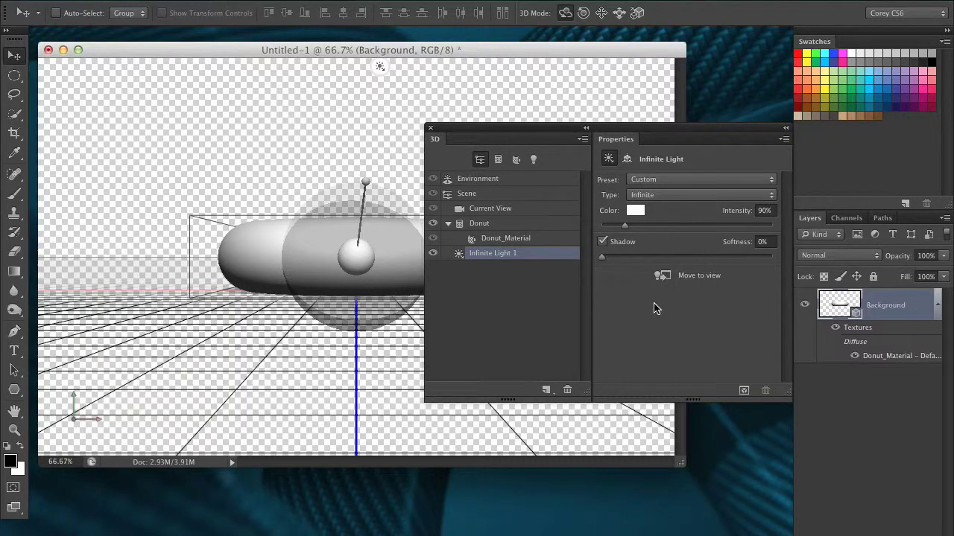
left_click(488, 179)
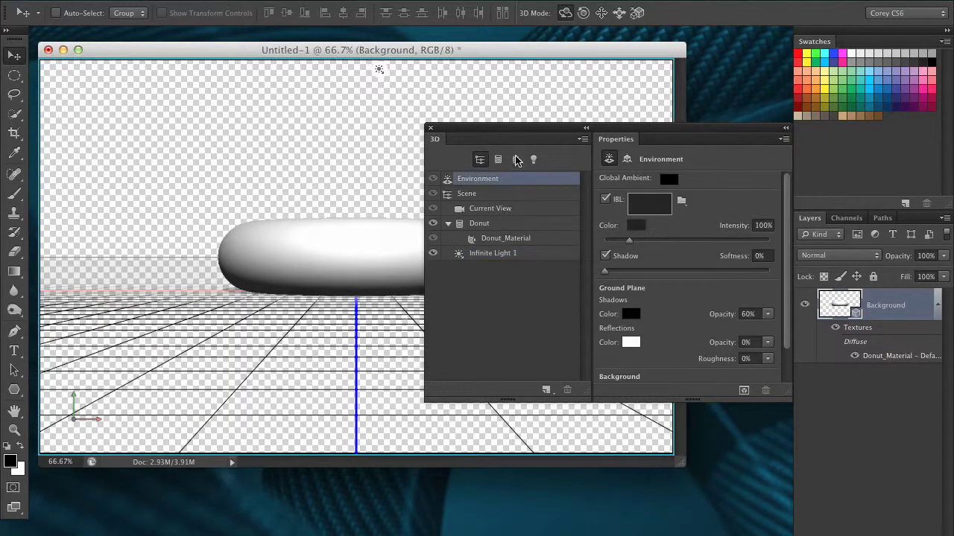
Move the joined 3D and Properties panels lower to uncover more of the donut.
left_click_drag(446, 130, 447, 260)
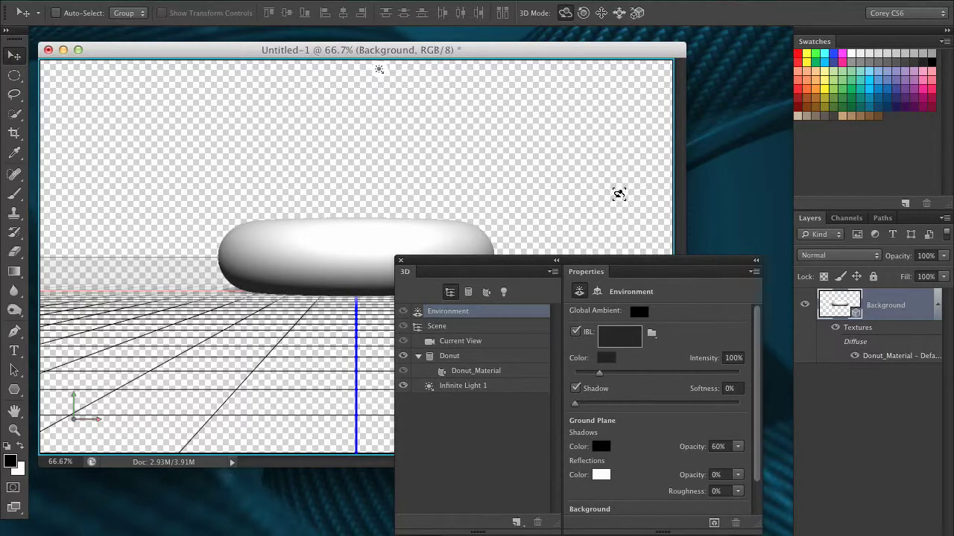
left_click(467, 3)
mouse_move(484, 25)
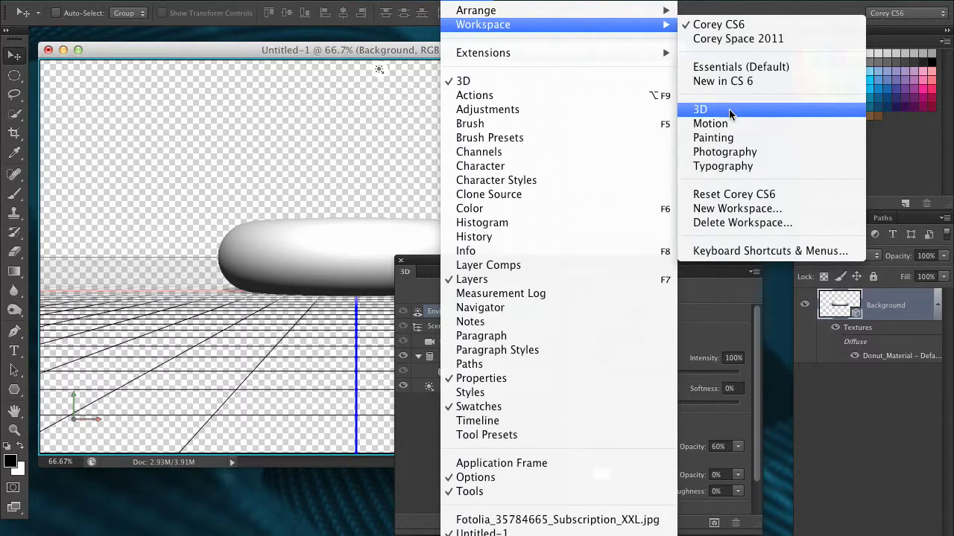
left_click(730, 113)
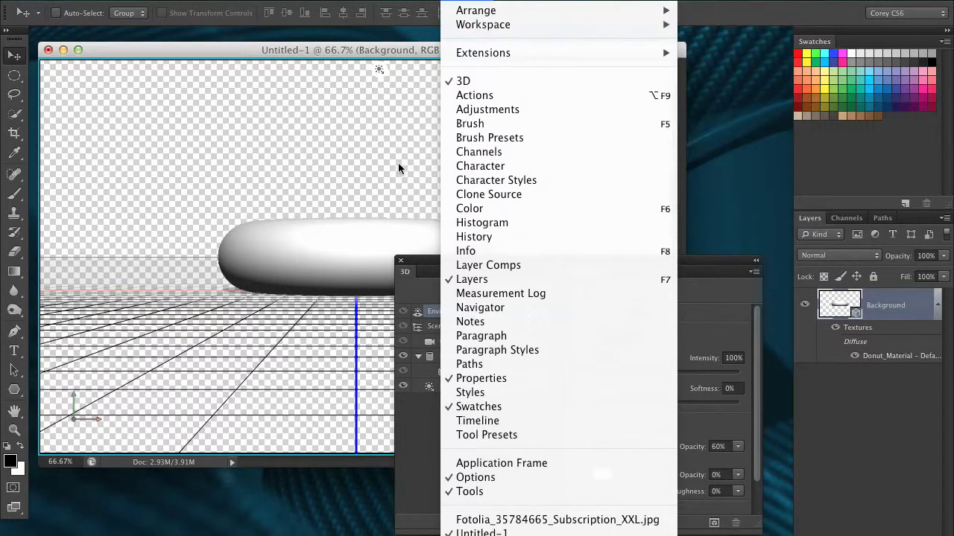
left_click_drag(507, 263, 529, 261)
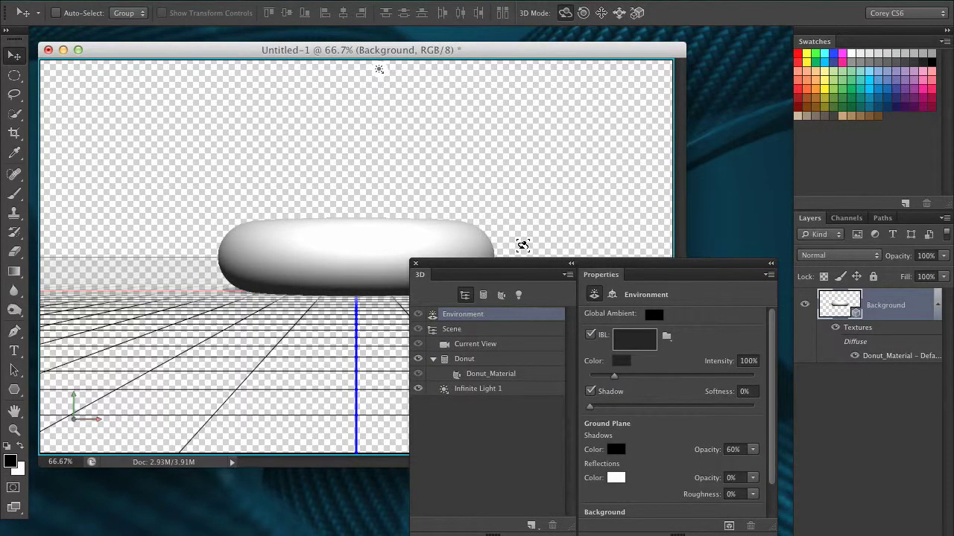
Switch to the bamboo plank image and position the joined 3D and Properties panels over its edge.
left_click_drag(549, 262, 534, 265)
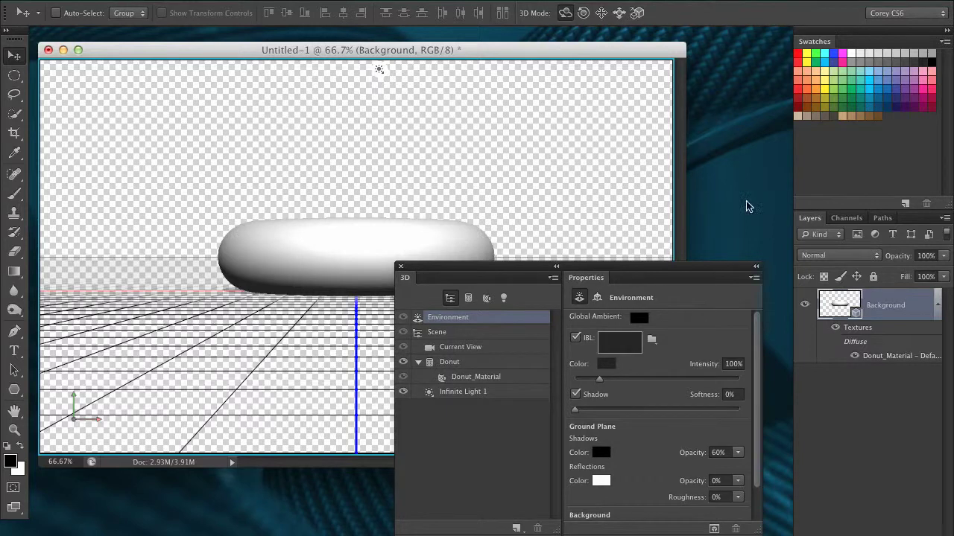
key("ctrl+z")
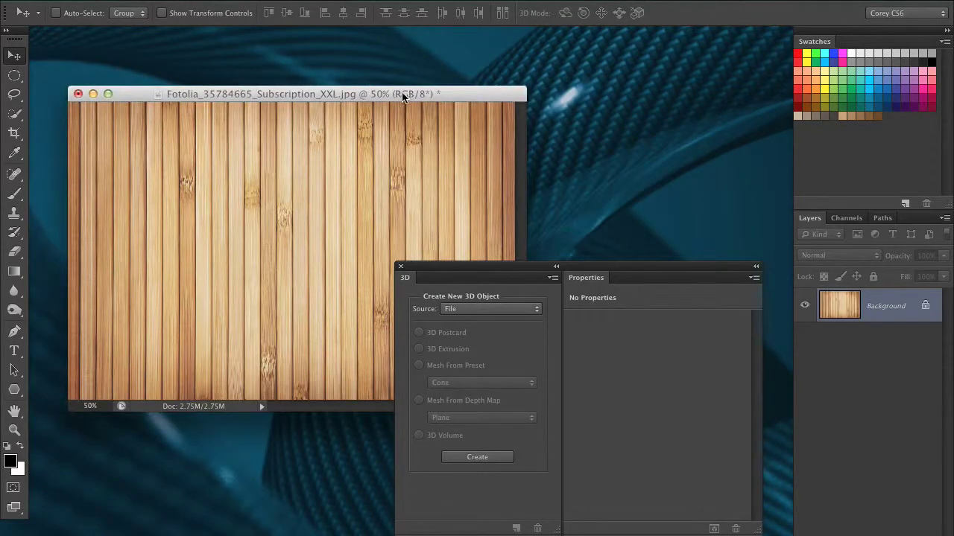
left_click_drag(548, 265, 552, 214)
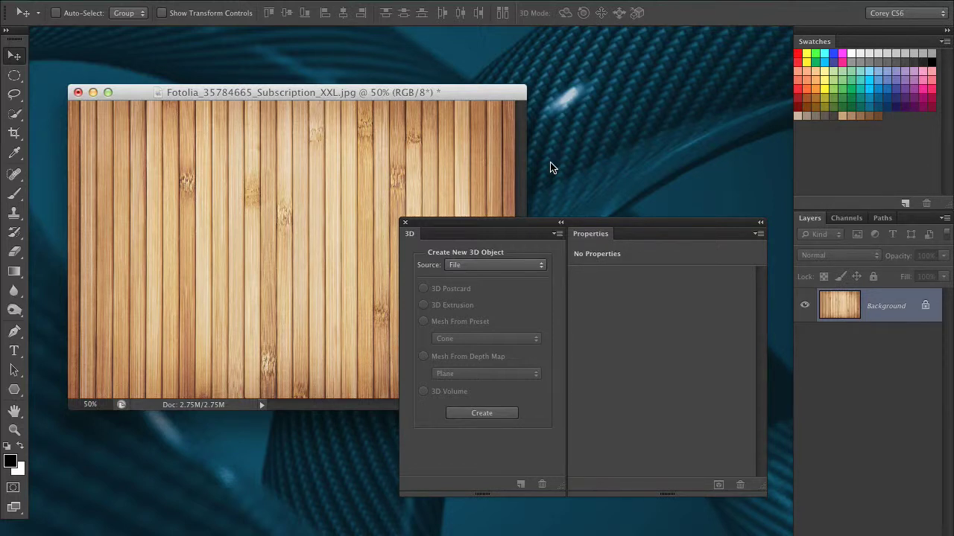
left_click_drag(633, 226, 654, 145)
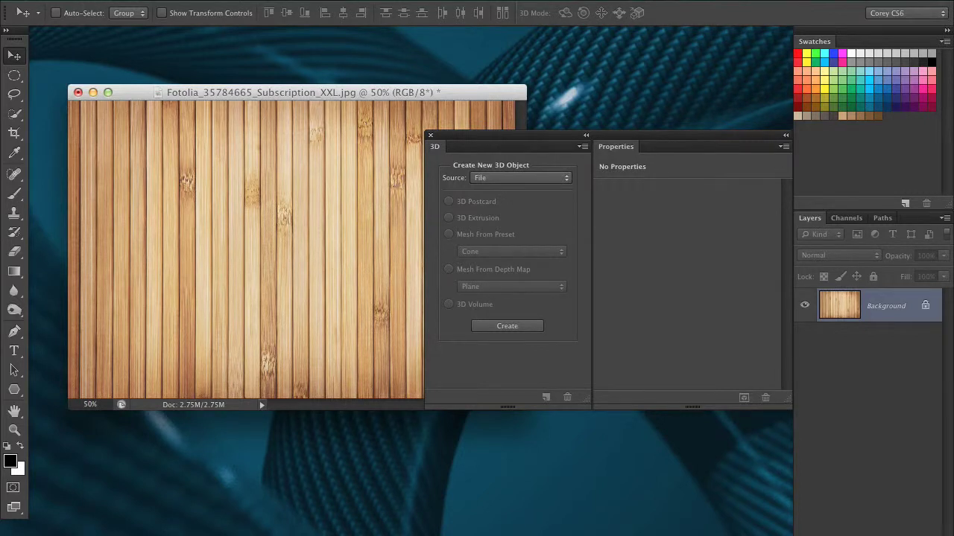
left_click_drag(543, 132, 521, 133)
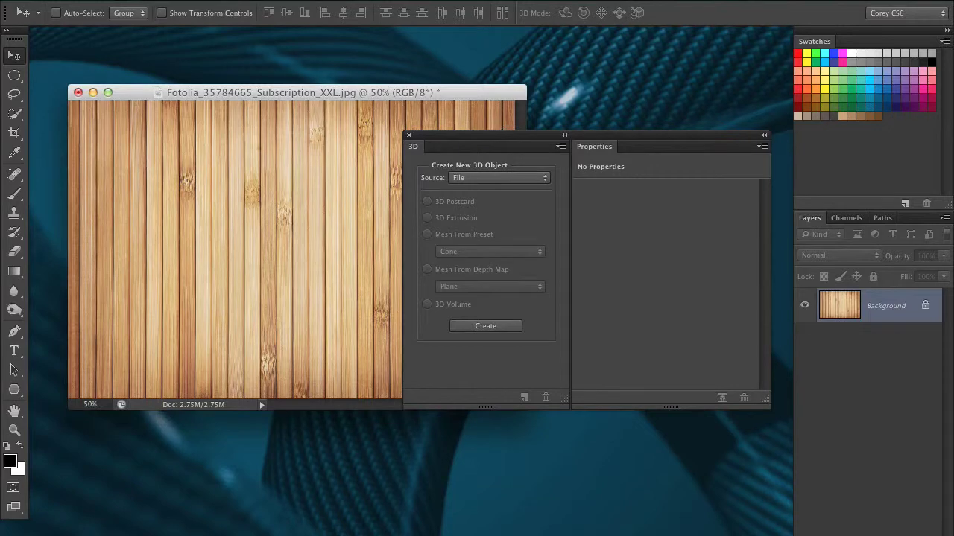
left_click(386, 0)
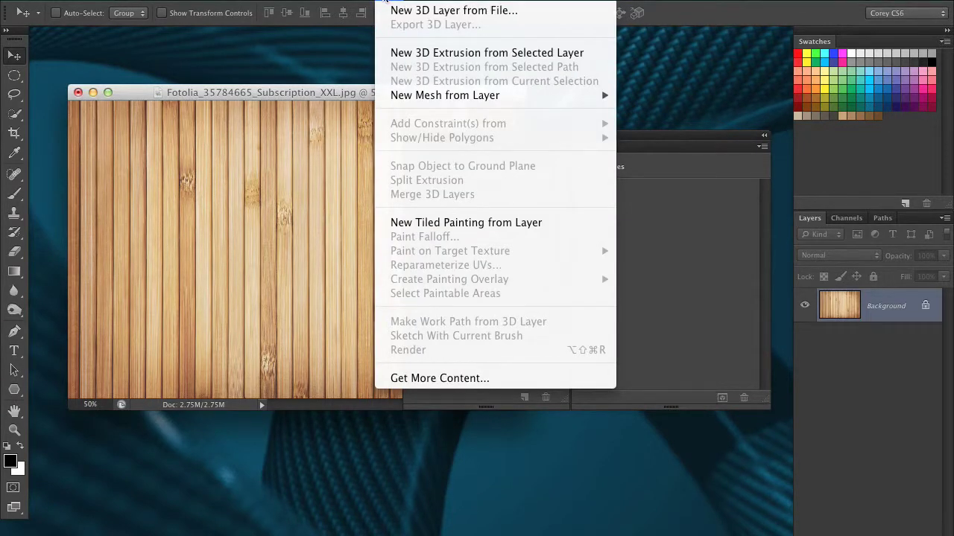
mouse_move(417, 0)
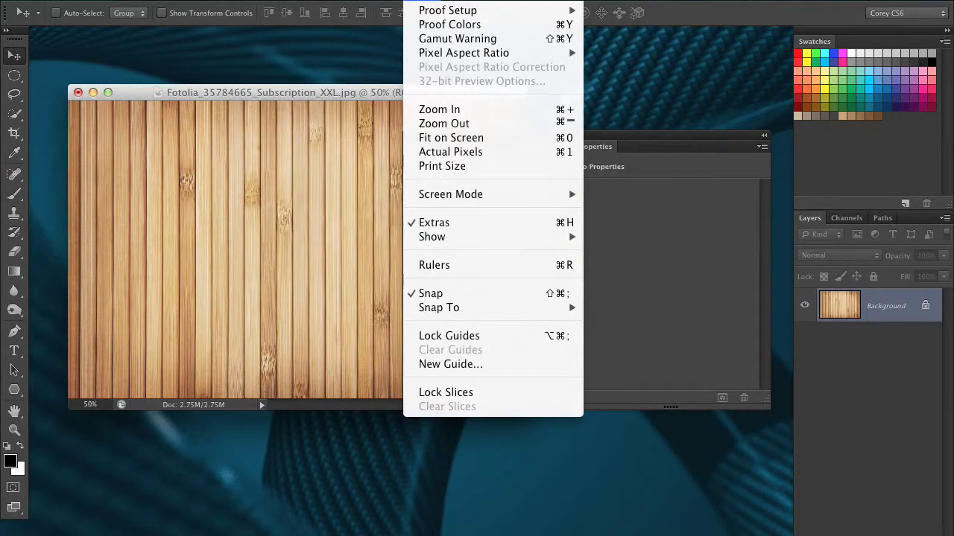
mouse_move(388, 0)
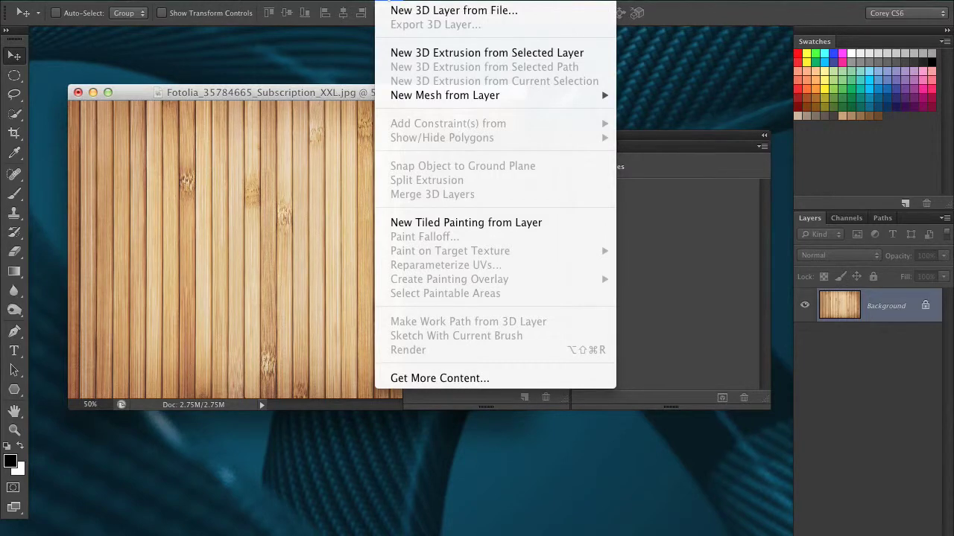
left_click(329, 96)
Set the source for the new 3D object to Current Selection and move the joined panels lower to uncover the image.
left_click_drag(521, 136, 527, 178)
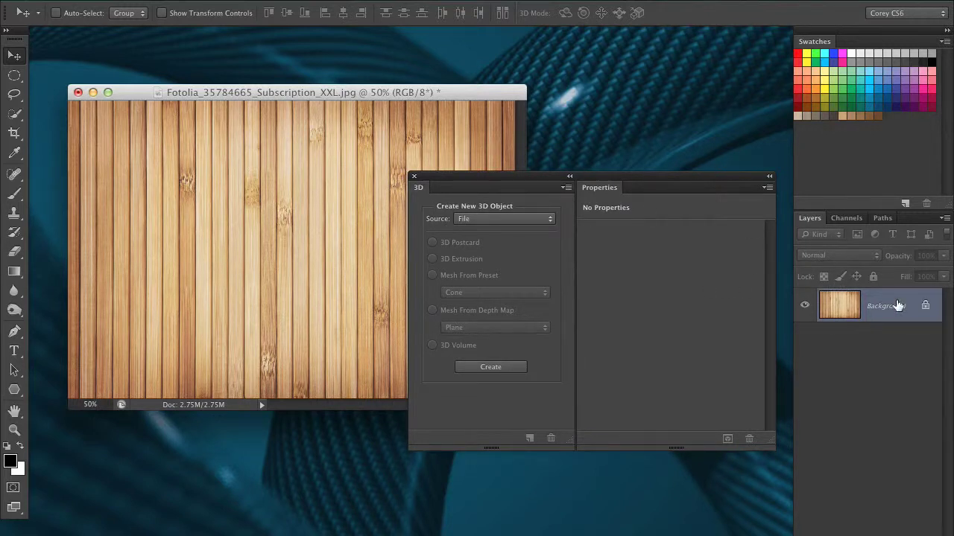
left_click(480, 220)
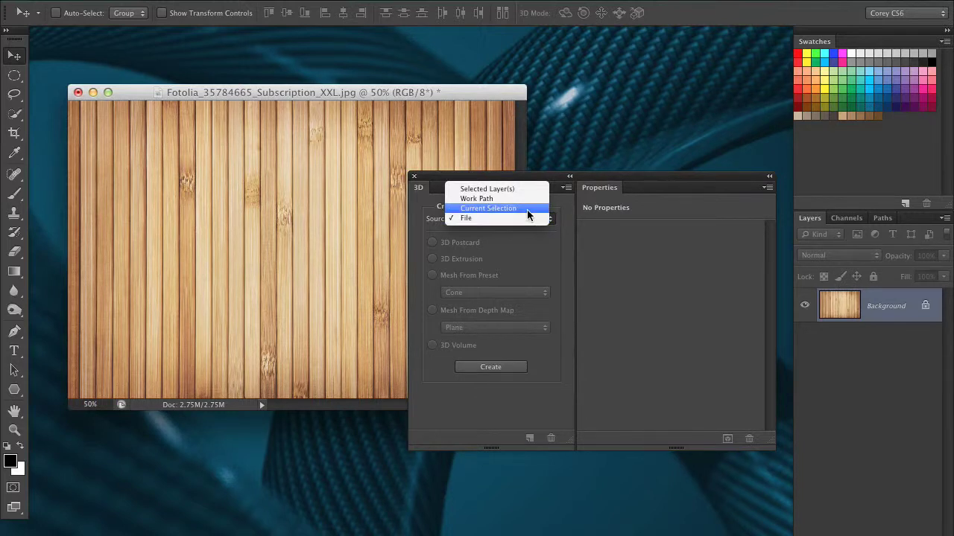
left_click(542, 179)
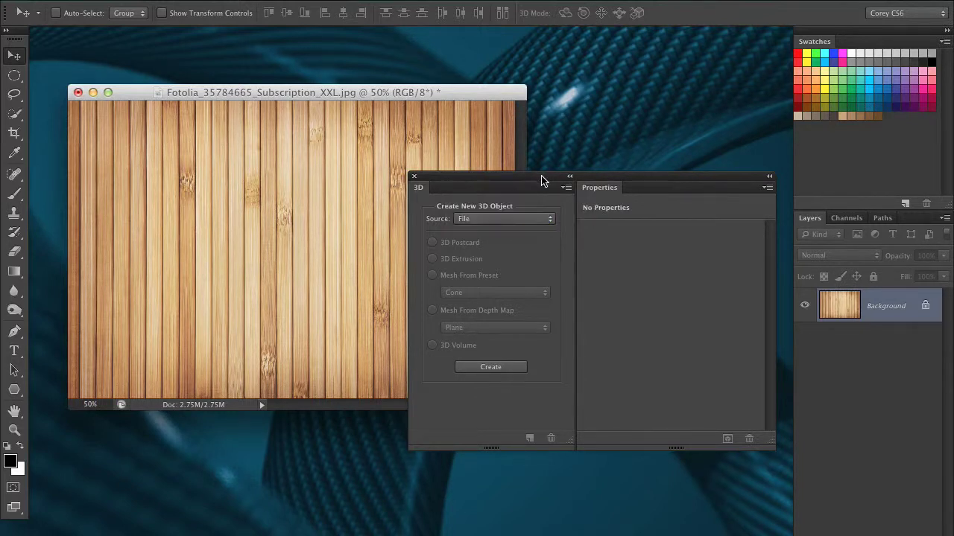
left_click_drag(542, 179, 573, 196)
left_click(562, 235)
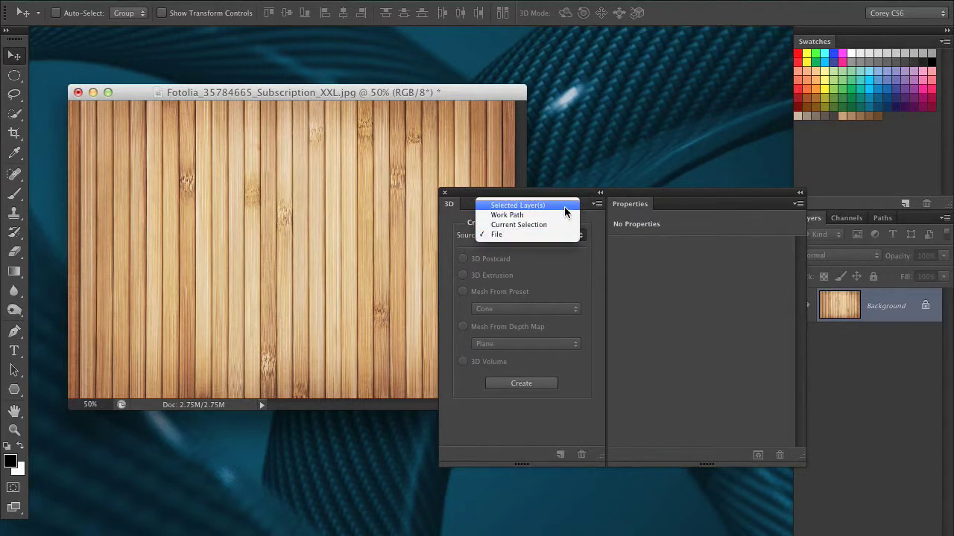
left_click(570, 224)
left_click_drag(569, 202, 572, 300)
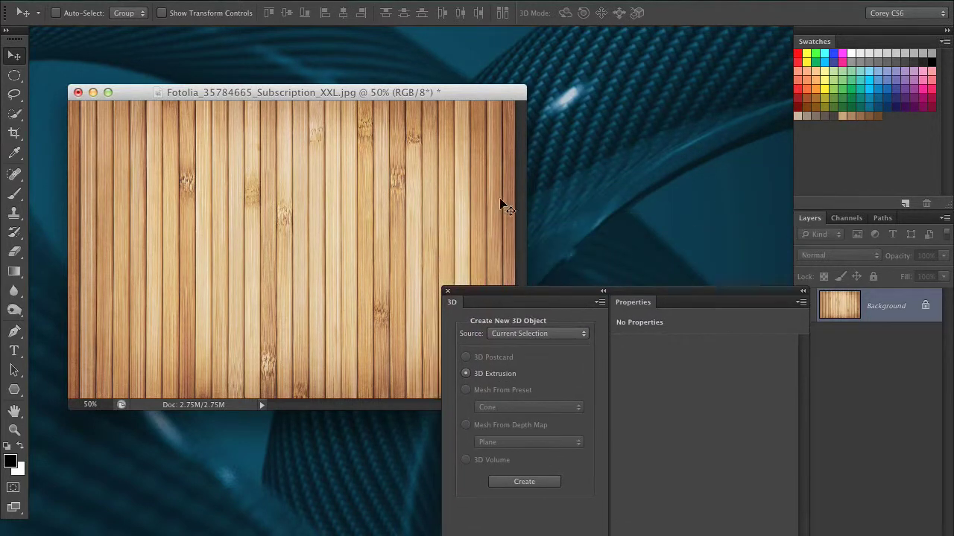
Select a wide ellipse across the middle of the bamboo image with the Elliptical Marquee tool.
left_click_drag(14, 75, 86, 82)
left_click_drag(164, 186, 378, 221)
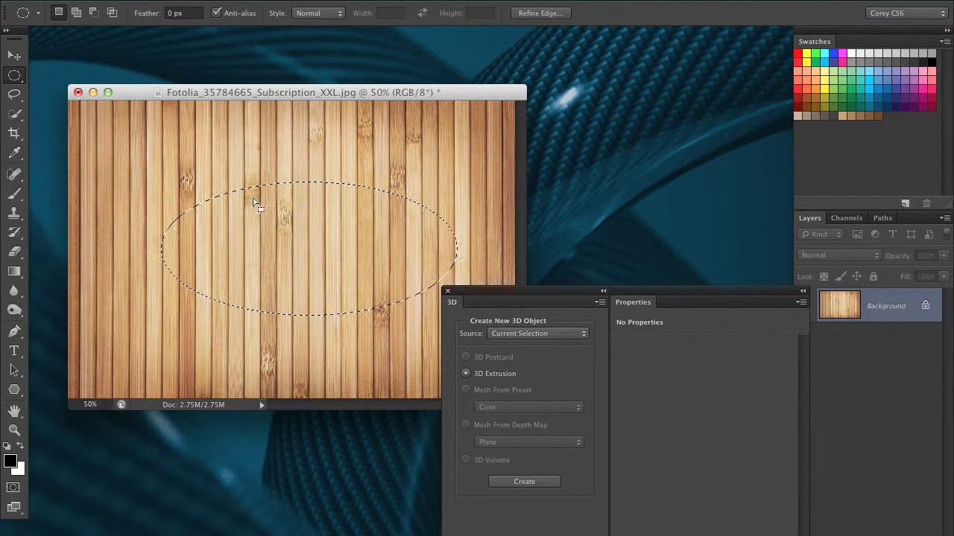
left_click_drag(526, 296, 535, 266)
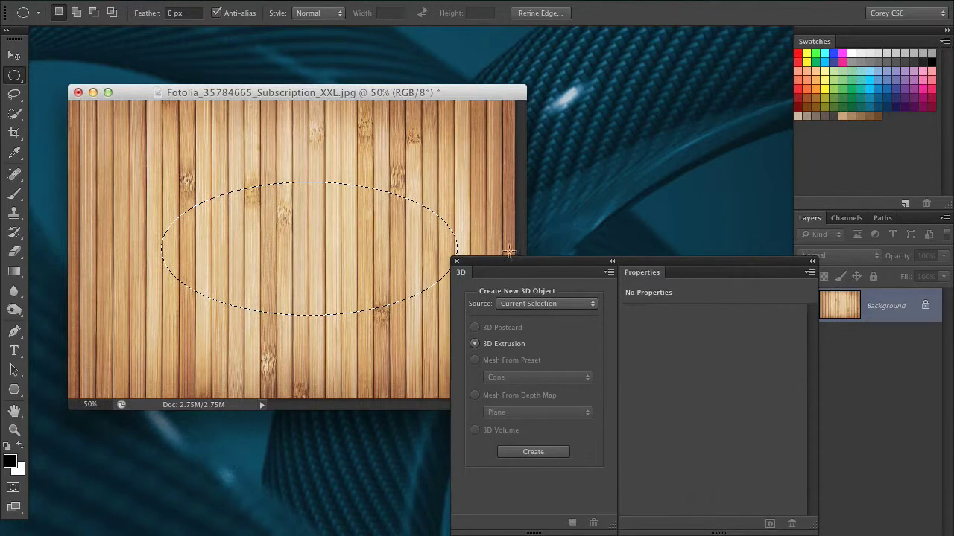
Create a 3D extrusion from the elliptical selection, keeping Current Selection as the source.
left_click(521, 304)
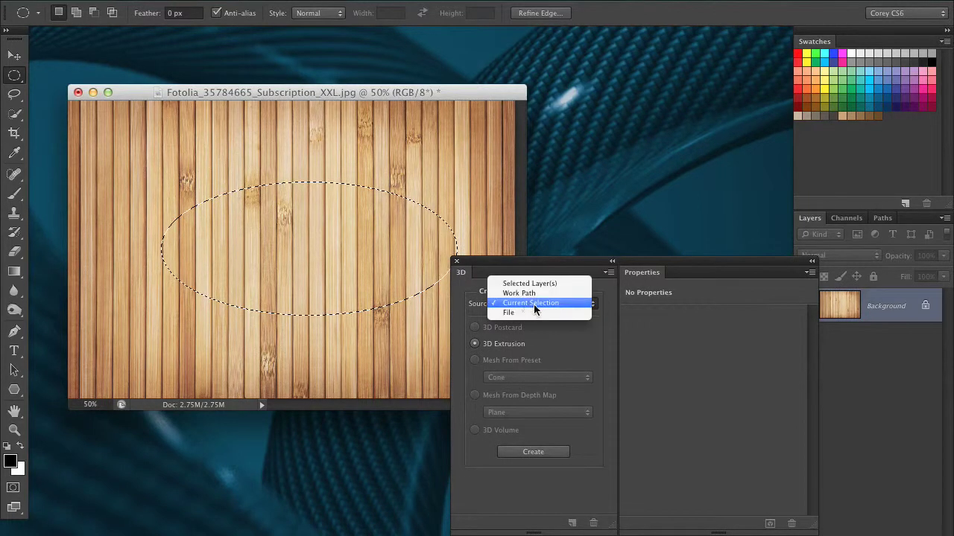
left_click(534, 304)
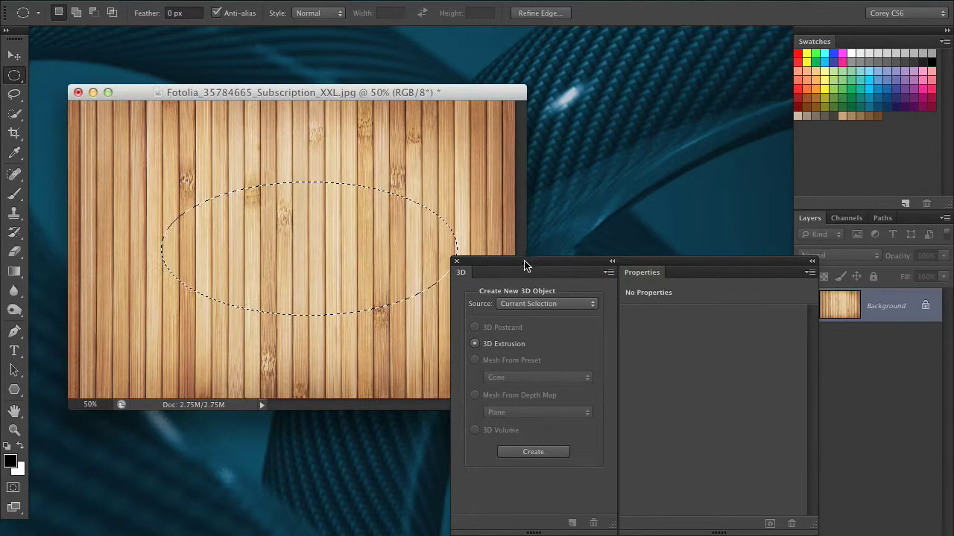
left_click_drag(524, 266, 515, 245)
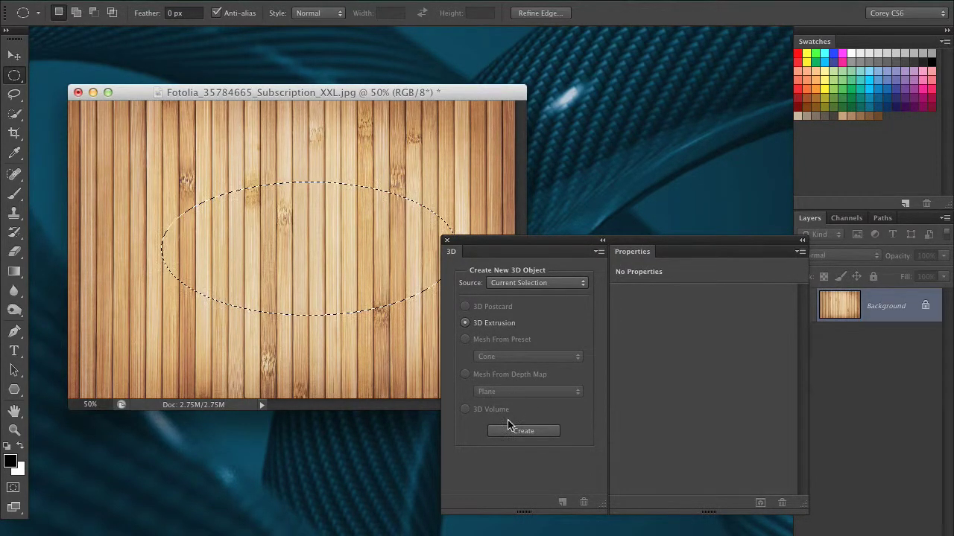
left_click(524, 431)
left_click_drag(506, 244, 614, 256)
left_click_drag(501, 135, 469, 168)
left_click_drag(601, 252, 528, 227)
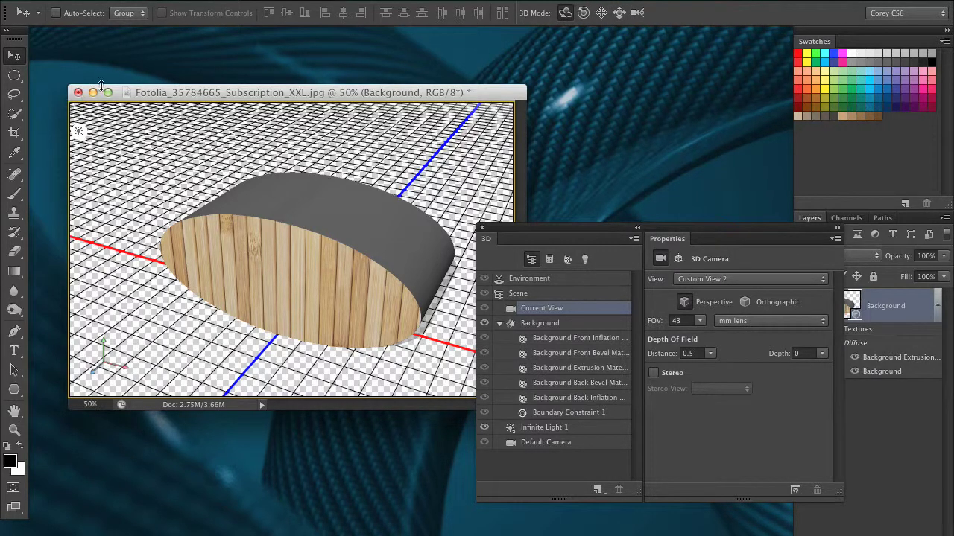
Switch between the Elliptical Marquee and Move tools to compare the canvas with and without the 3D overlays.
left_click(14, 75)
left_click(14, 55)
left_click(14, 76)
left_click(13, 55)
left_click(13, 77)
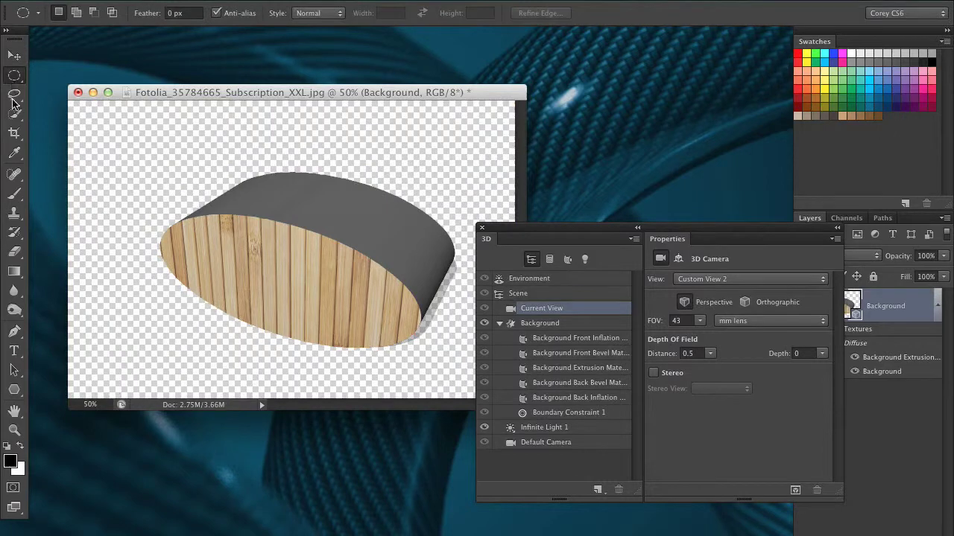
left_click(14, 55)
Reposition the document window and joined panels, and undo the 3D extrusion to return to the elliptical selection.
left_click_drag(447, 153, 482, 140)
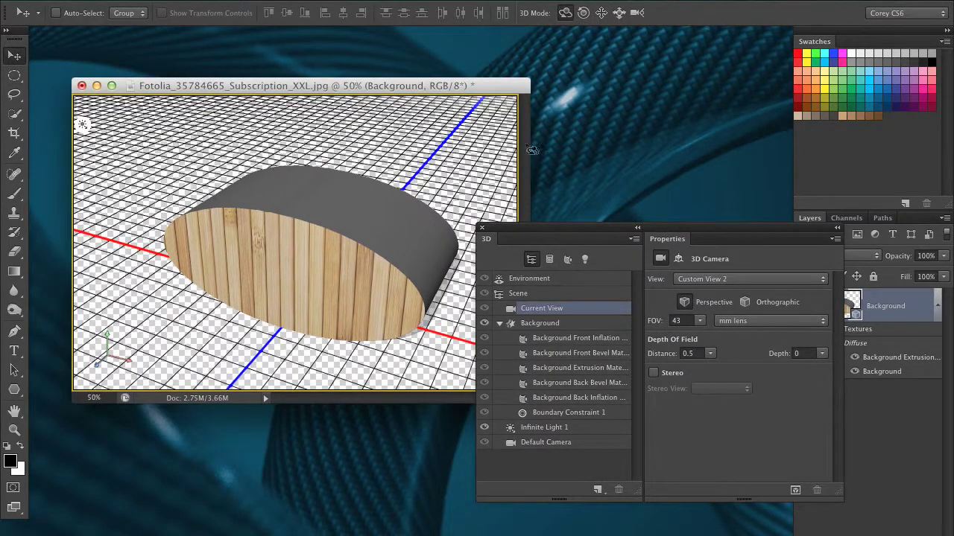
left_click_drag(793, 242, 685, 242)
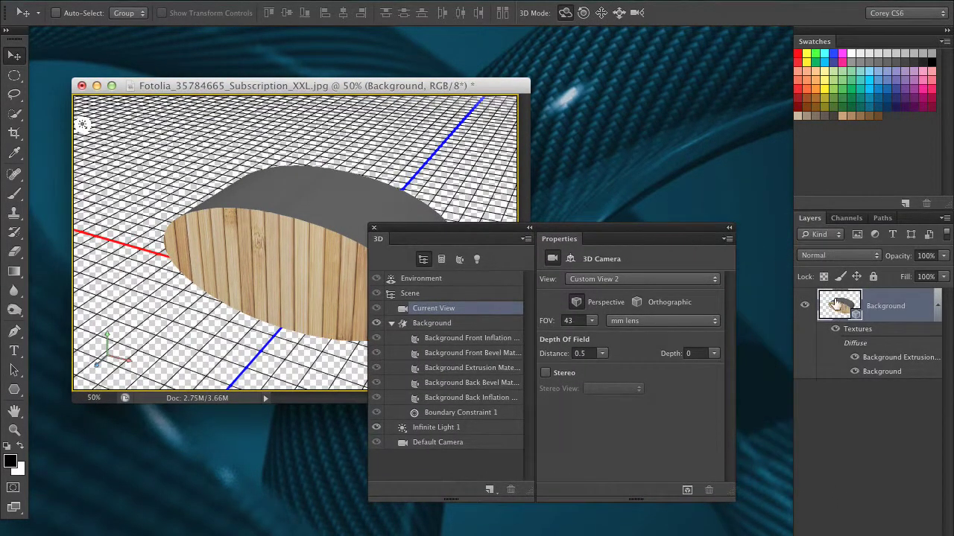
left_click_drag(450, 172, 569, 197)
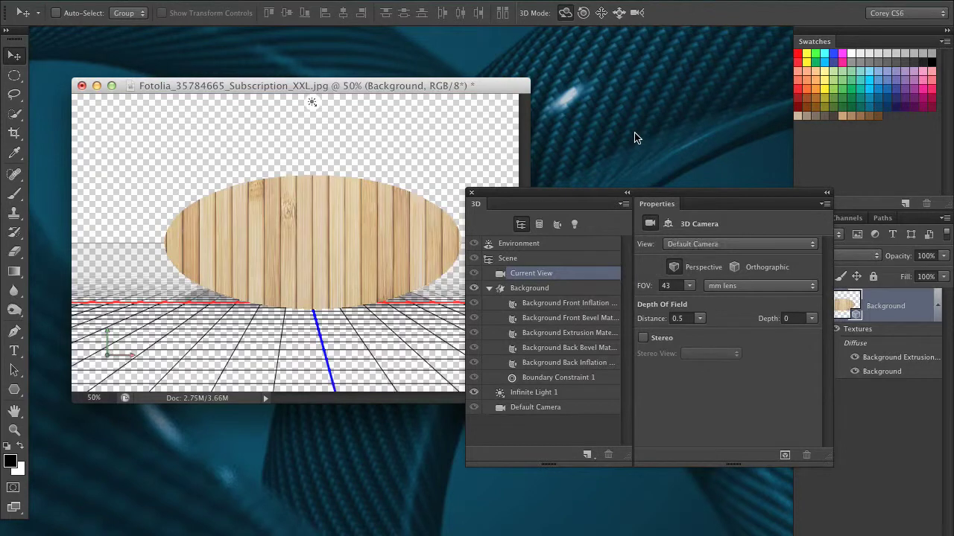
key("super+alt+z")
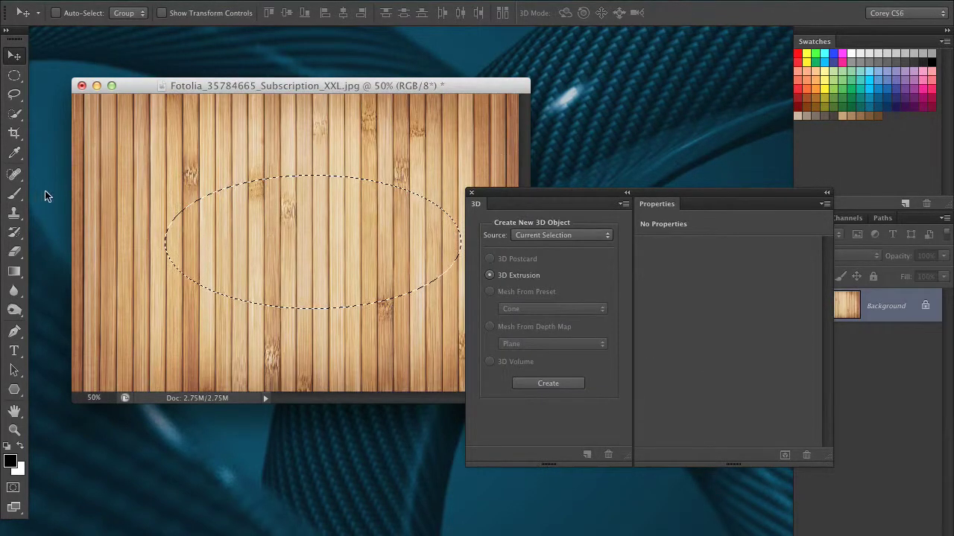
Subtract a smaller ellipse from the middle of the elliptical selection to form a ring.
left_click(15, 75)
left_click_drag(512, 200, 588, 222)
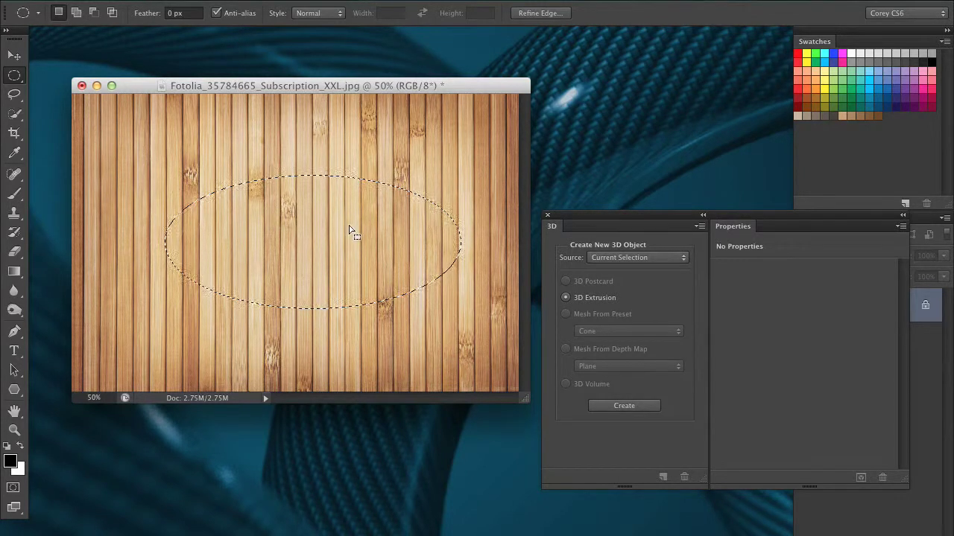
key("alt")
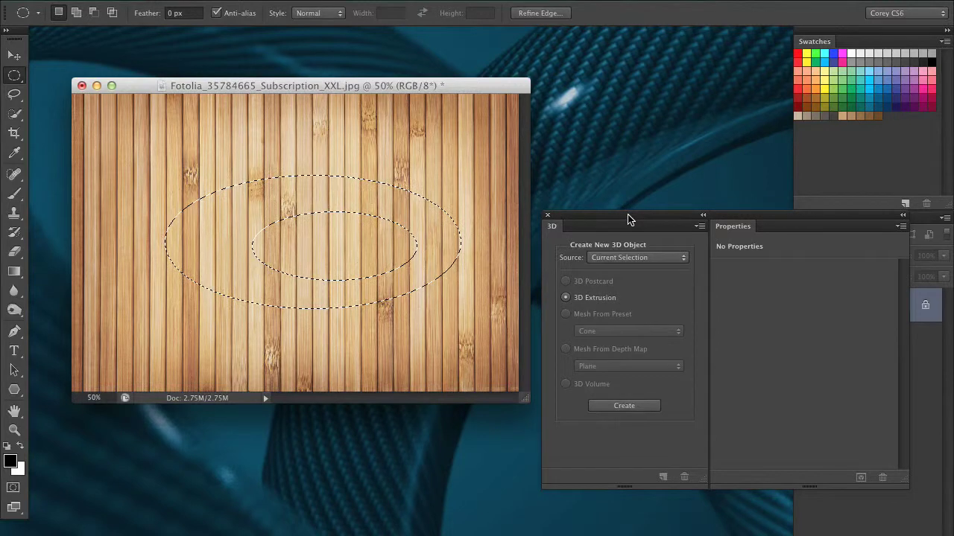
Try a 3D extrusion of the ring-shaped selection, undoing it and clearing the selection.
left_click_drag(628, 216, 551, 175)
left_click(547, 364)
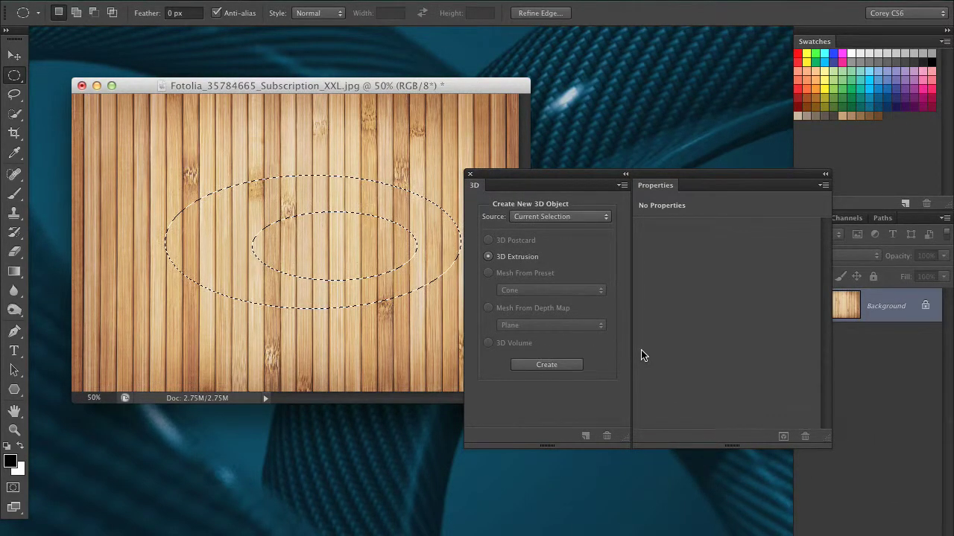
left_click(573, 366)
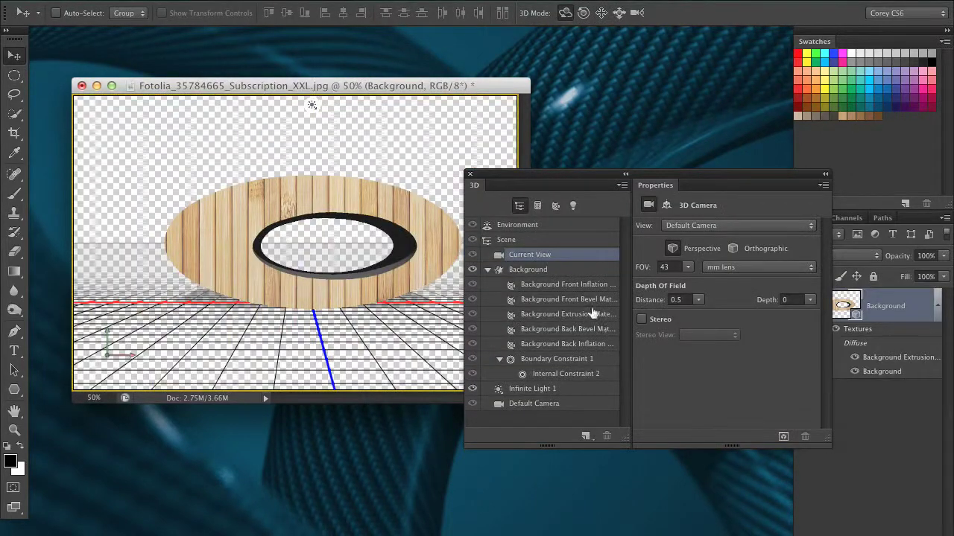
left_click_drag(515, 177, 609, 175)
left_click_drag(489, 170, 382, 200)
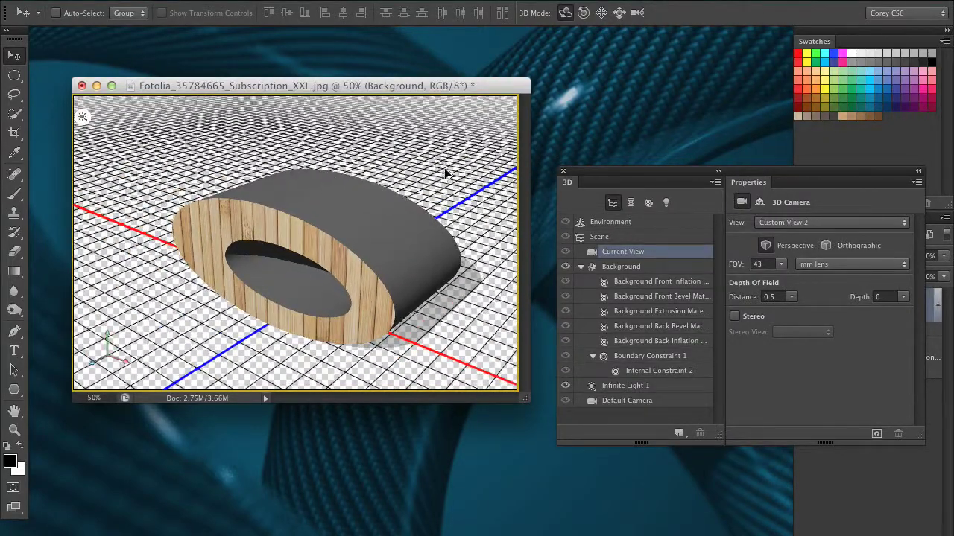
key("ctrl+z")
key("ctrl+d")
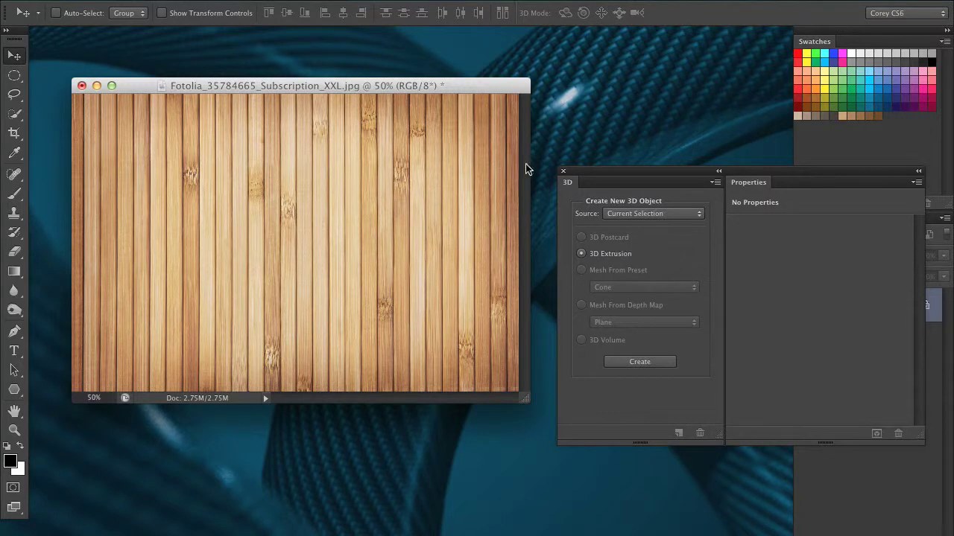
Draw a five-sided polygon path on the bamboo image and move it nearer to the middle.
left_click_drag(14, 389, 101, 427)
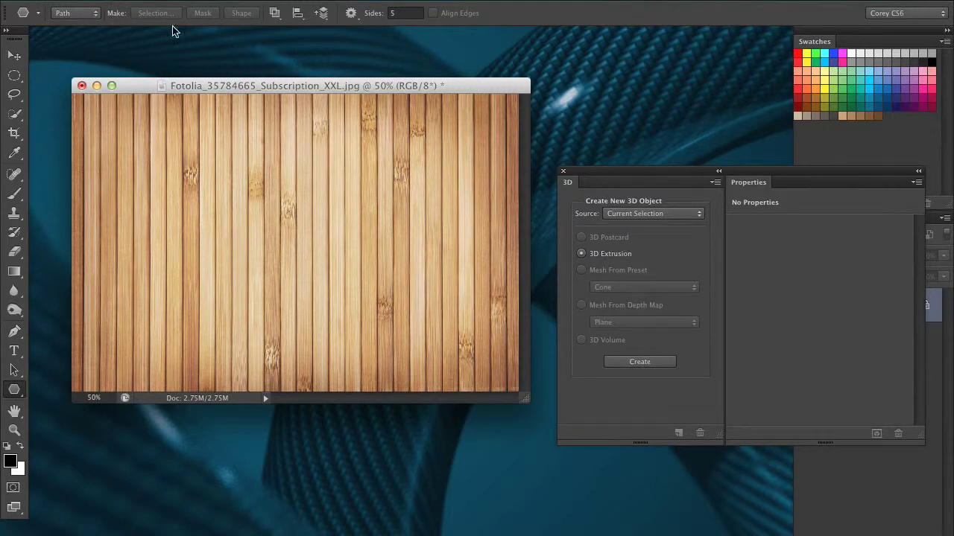
left_click_drag(291, 193, 344, 248)
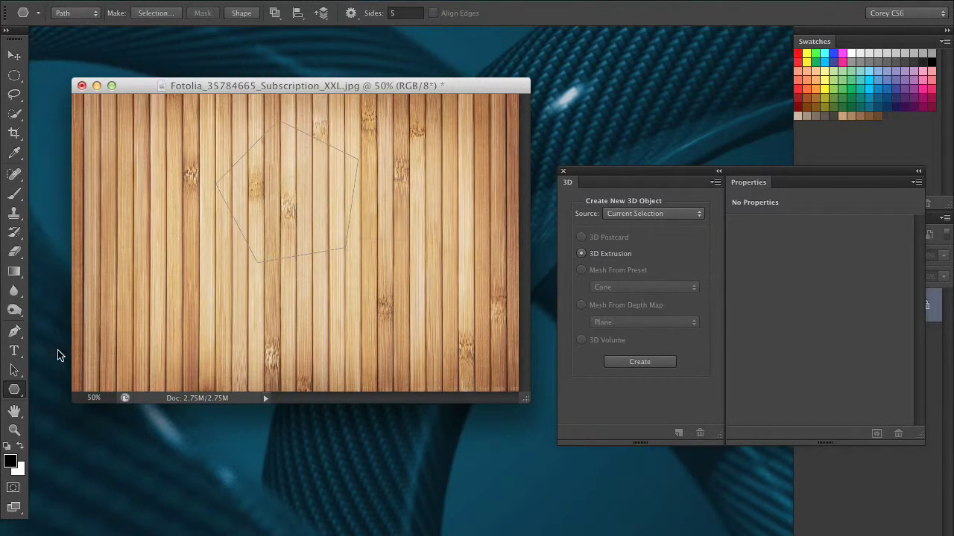
left_click(14, 370)
left_click_drag(280, 195, 294, 230)
left_click_drag(714, 172, 697, 148)
left_click_drag(369, 232, 380, 250)
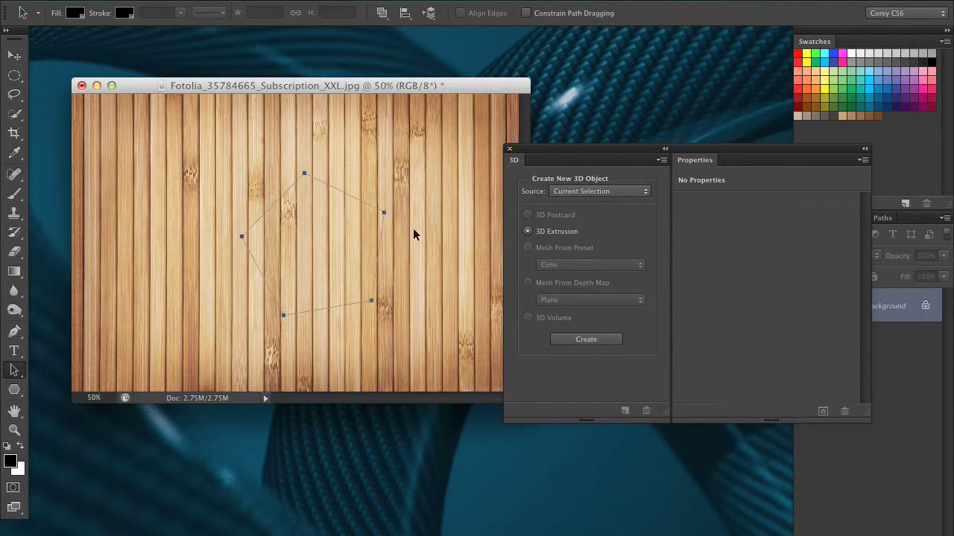
Try extruding the pentagon path into a 3D object with Work Path as the source, and undo the extrusion.
left_click(597, 194)
left_click(624, 180)
left_click(586, 340)
mouse_move(471, 212)
left_mouse_down()
mouse_move(447, 246)
mouse_move(417, 253)
mouse_move(483, 223)
left_mouse_up()
key("ctrl+alt+z")
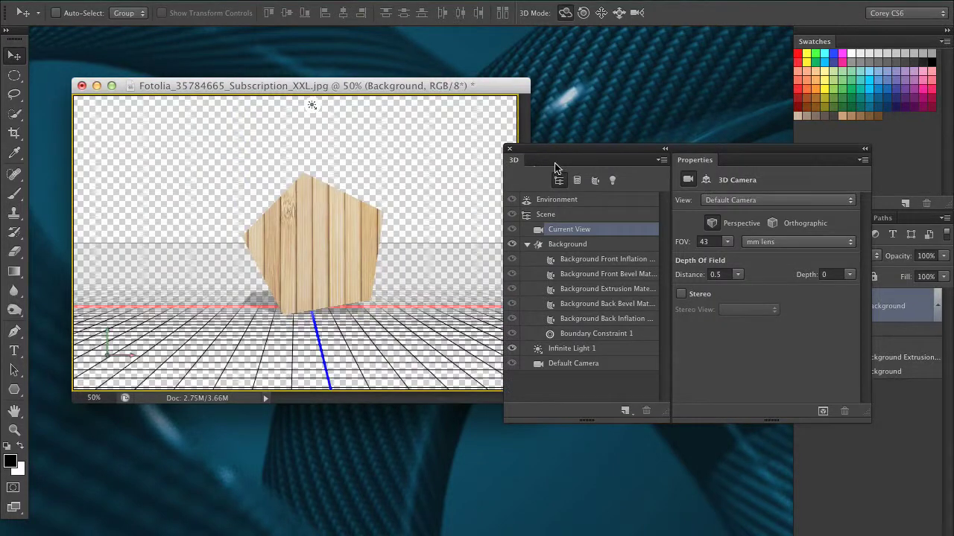
key("ctrl+alt+z")
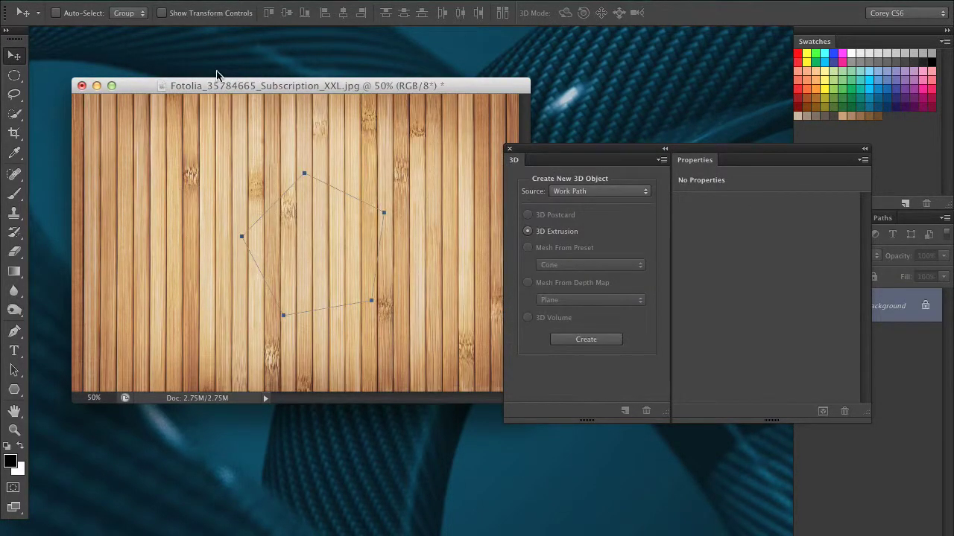
Subtract a circle from the middle of the pentagon path using the Ellipse tool, and select both path components.
left_click(14, 389)
left_click(70, 410)
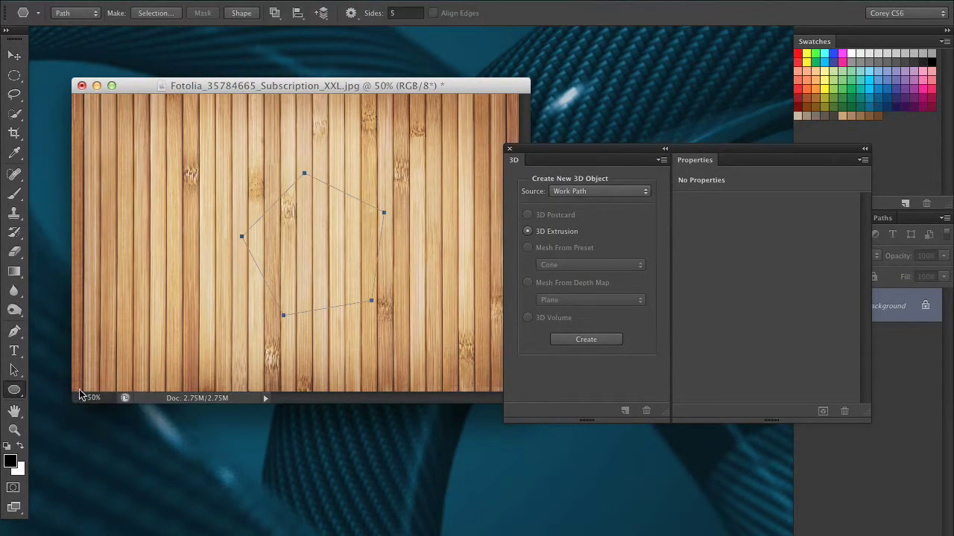
left_click(276, 13)
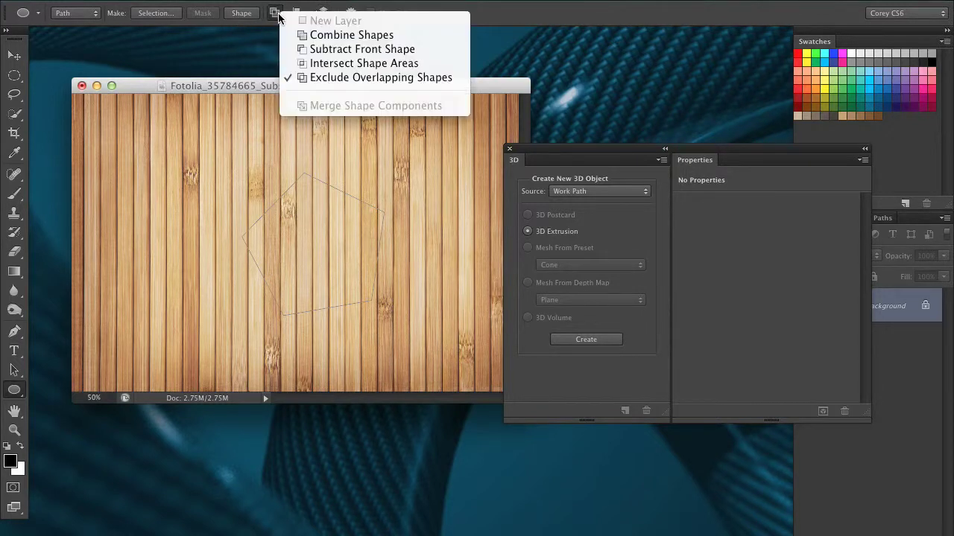
left_click(408, 49)
left_click_drag(301, 228, 354, 282)
left_click(14, 370)
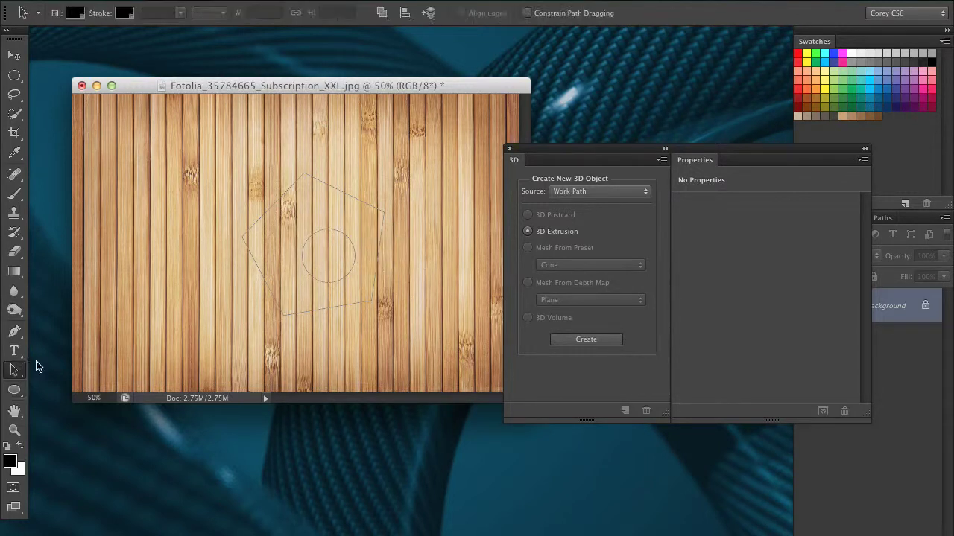
left_click_drag(269, 199, 447, 330)
Try extruding the pentagon work path with its circular hole into a 3D object, orbit around it, and undo the extrusion.
left_click_drag(607, 145, 483, 178)
left_click(874, 217)
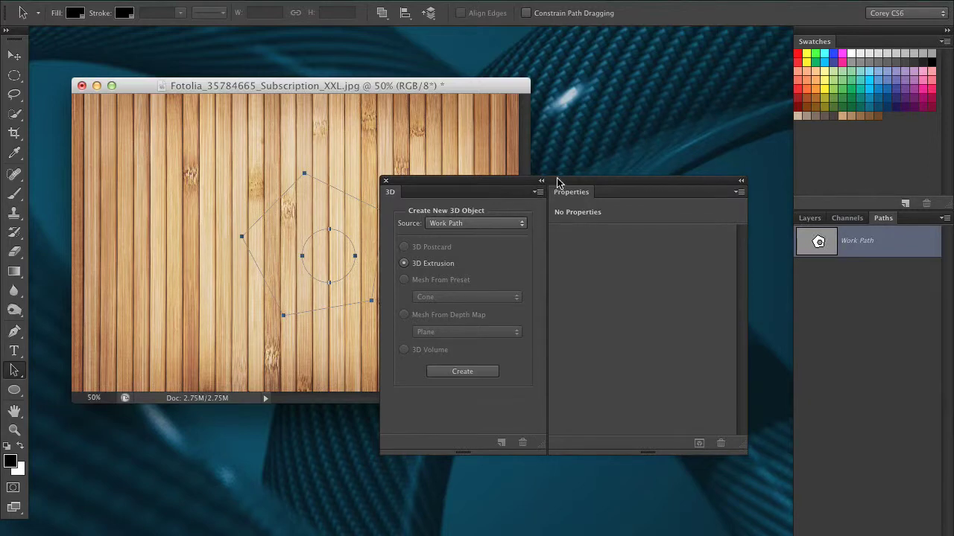
left_click_drag(556, 179, 686, 154)
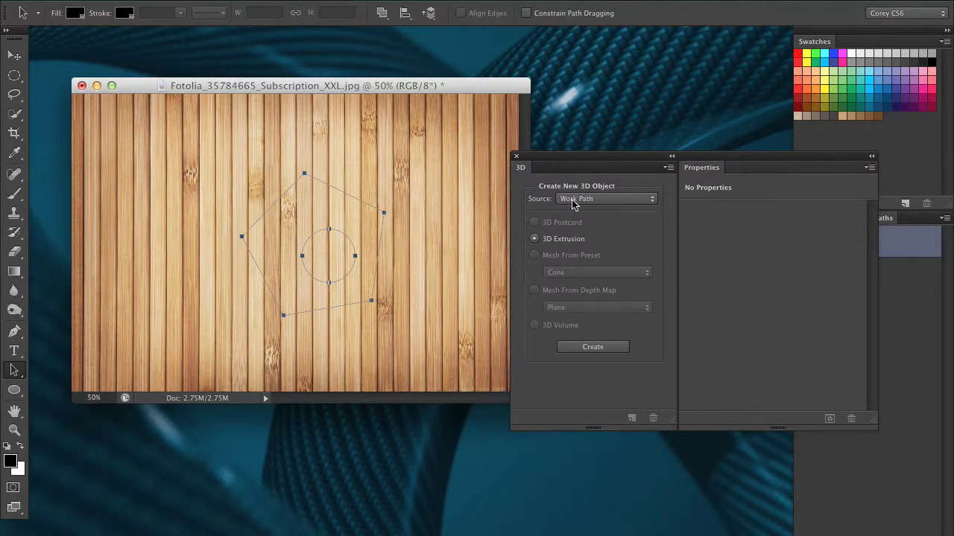
left_click(593, 346)
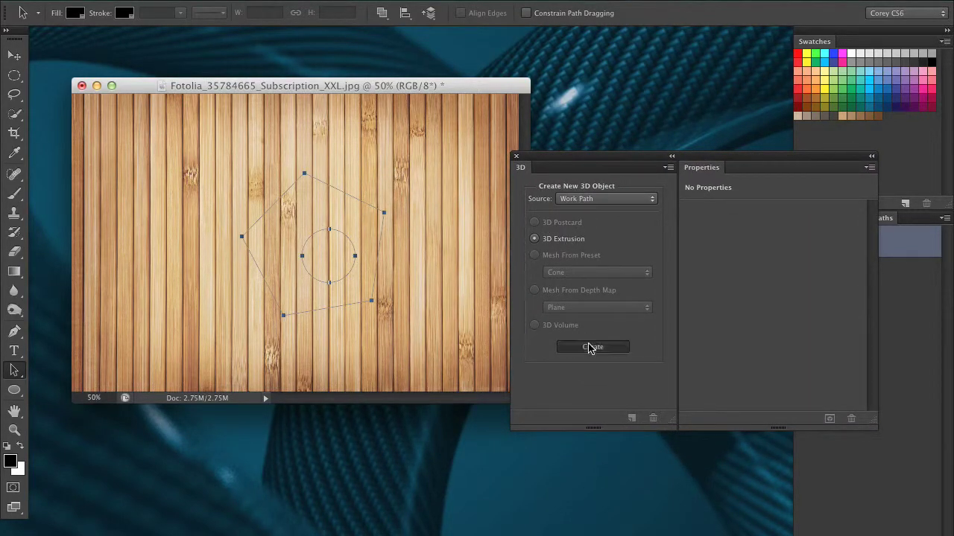
left_click_drag(381, 271, 401, 257)
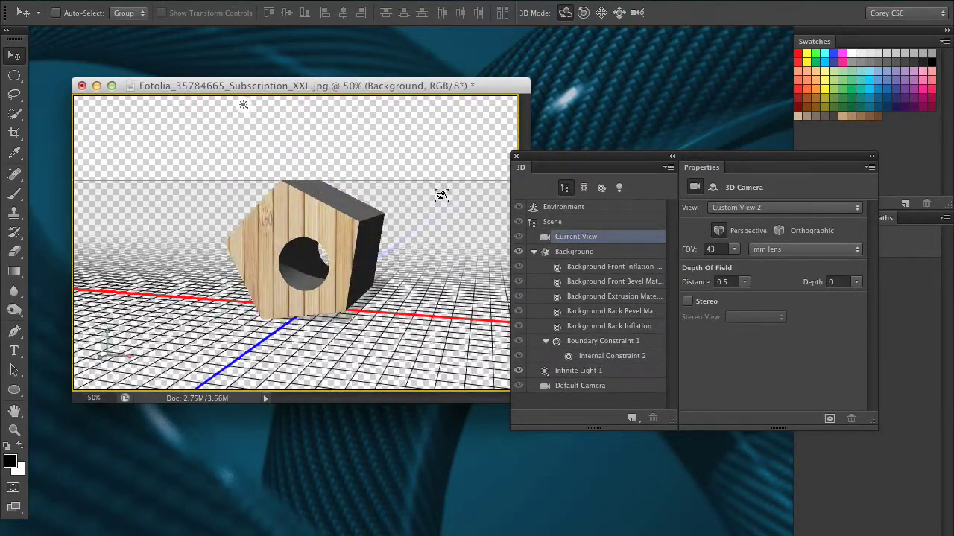
key("super+z")
key("super+alt+z")
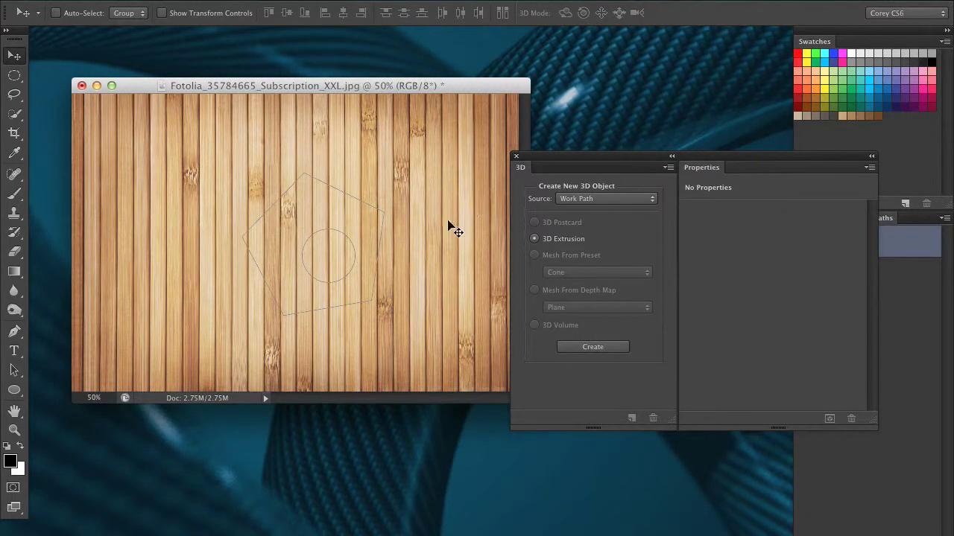
Select the inner circle path and set the source for the new 3D object to Selected Layer(s).
left_click(13, 370)
left_click(328, 266)
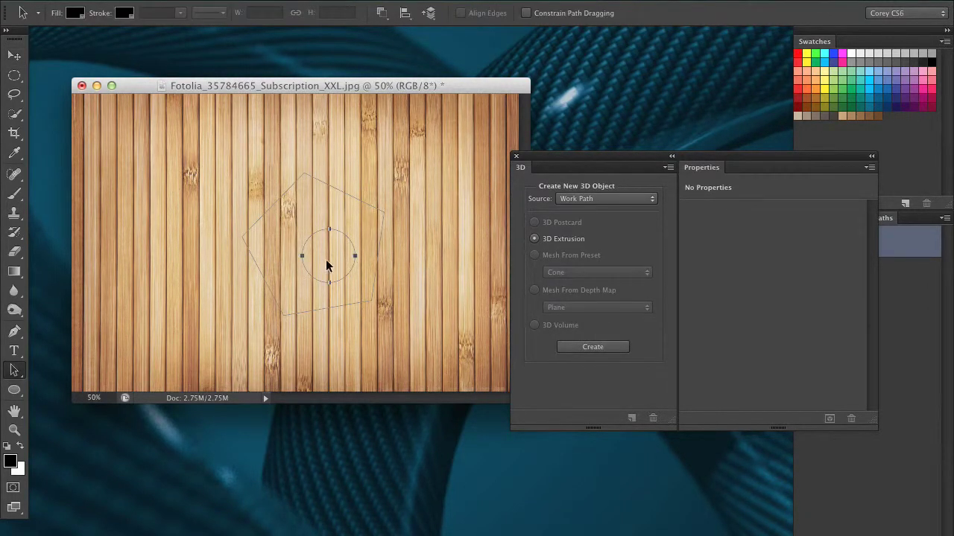
left_click_drag(648, 166, 616, 171)
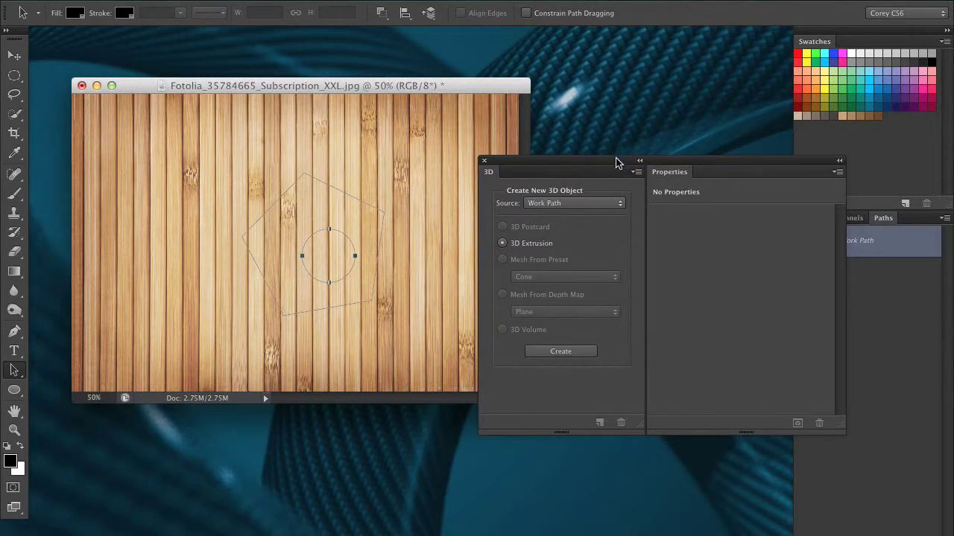
left_click(579, 203)
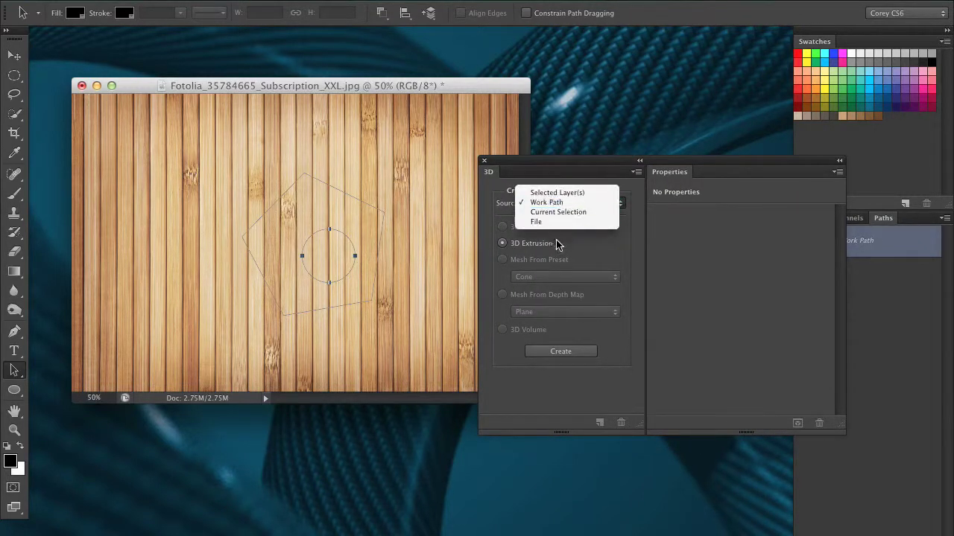
left_click(605, 193)
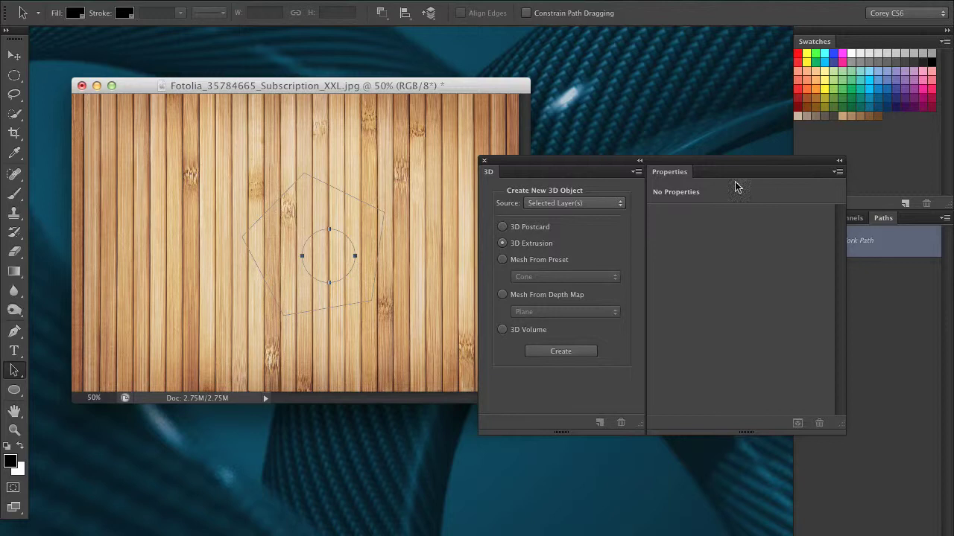
Deselect the Work Path and return to the Background layer.
left_click_drag(655, 162, 571, 172)
left_click(810, 218)
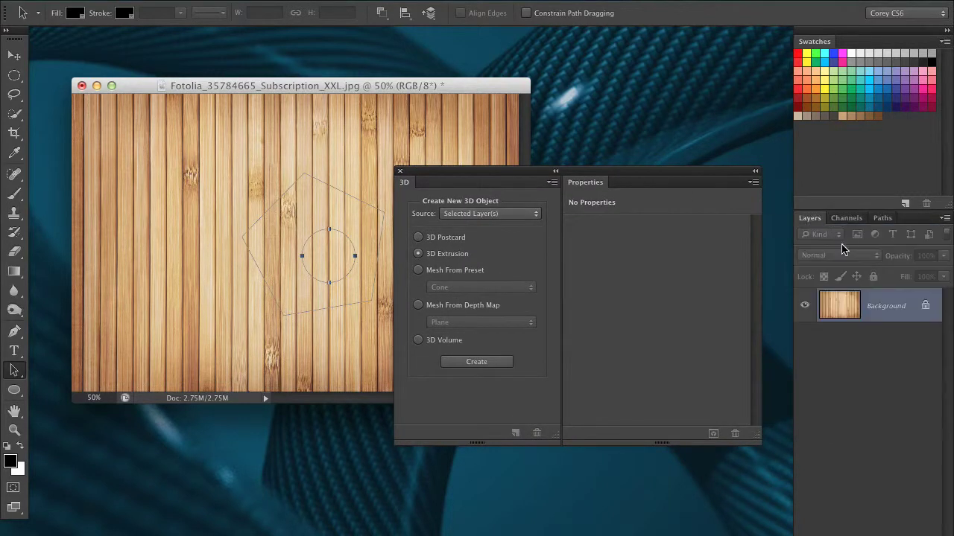
left_click(882, 218)
left_click(842, 270)
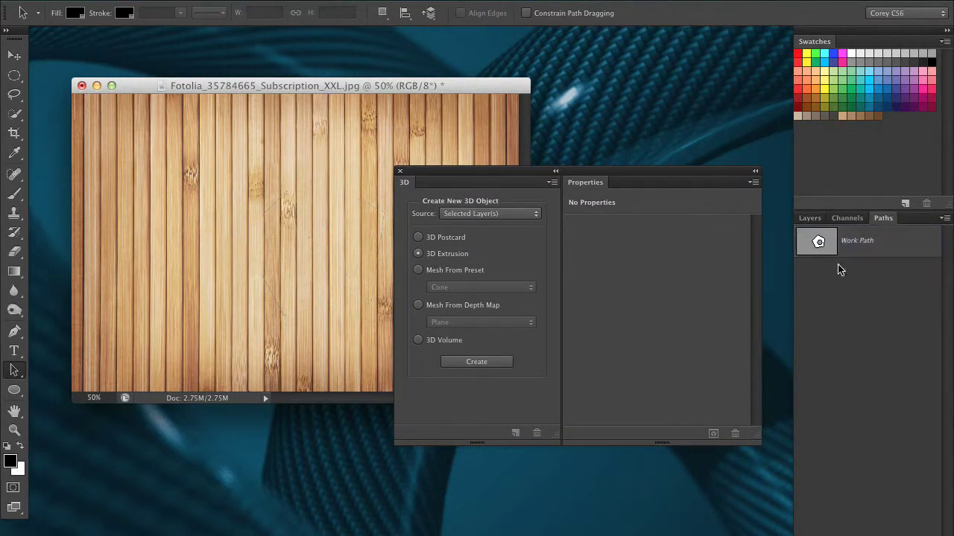
left_click(809, 218)
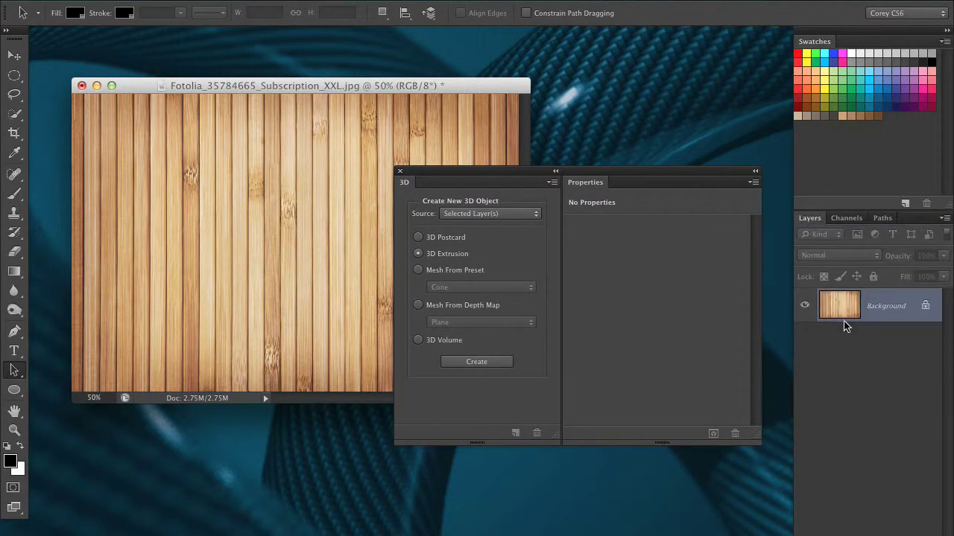
Try a 3D extrusion of the entire Background layer, orbit around the block, and undo the extrusion.
left_click(477, 213)
left_click(512, 246)
left_click(501, 371)
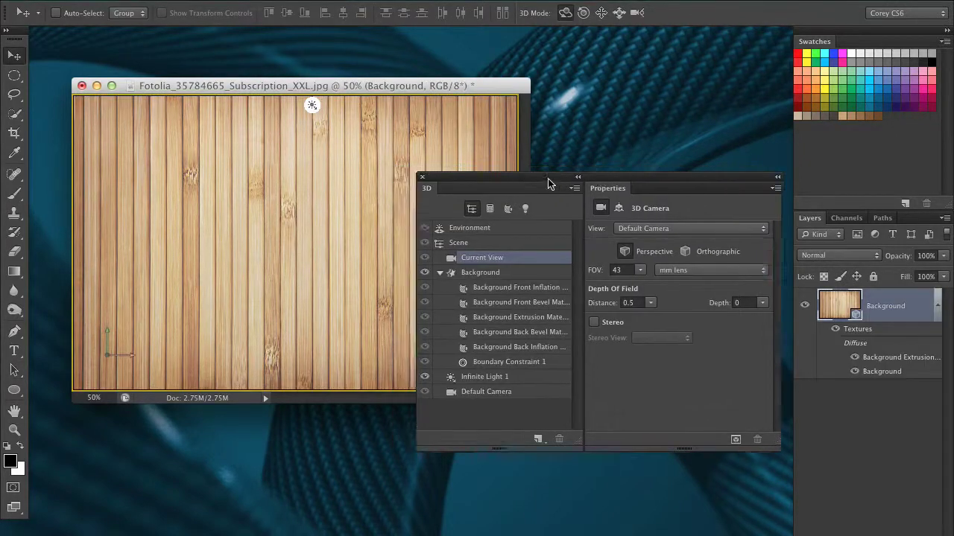
left_click_drag(529, 405, 673, 471)
left_click_drag(417, 313, 463, 195)
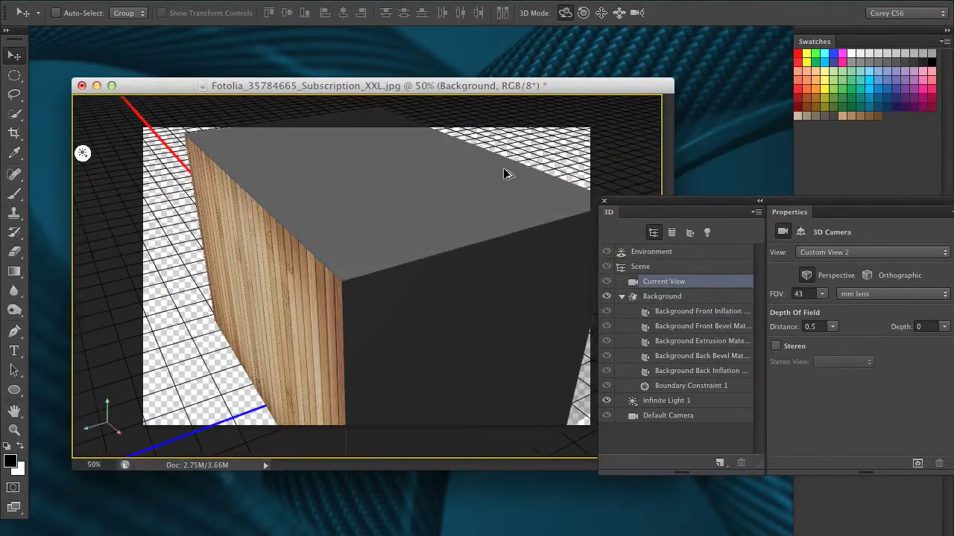
key("super+z")
left_click_drag(687, 195, 549, 185)
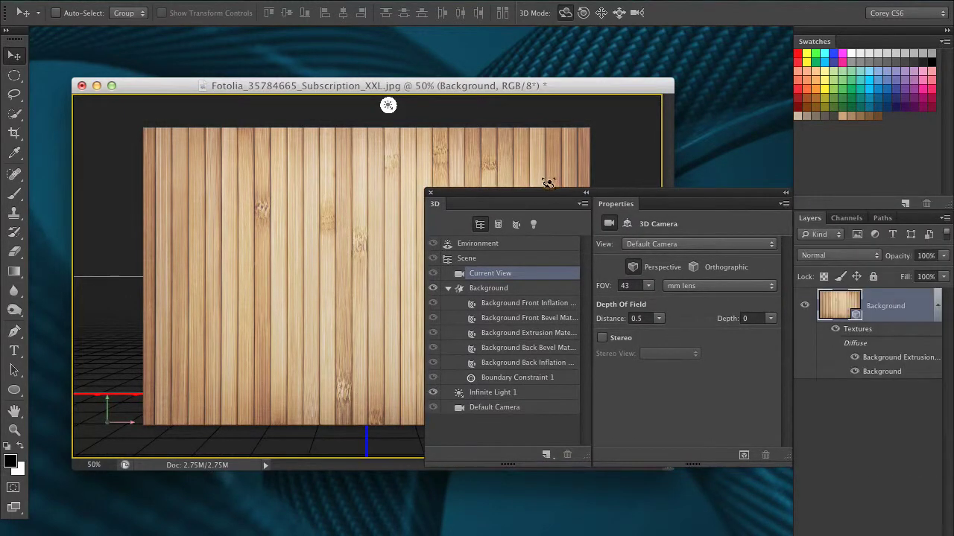
left_click_drag(610, 194, 562, 195)
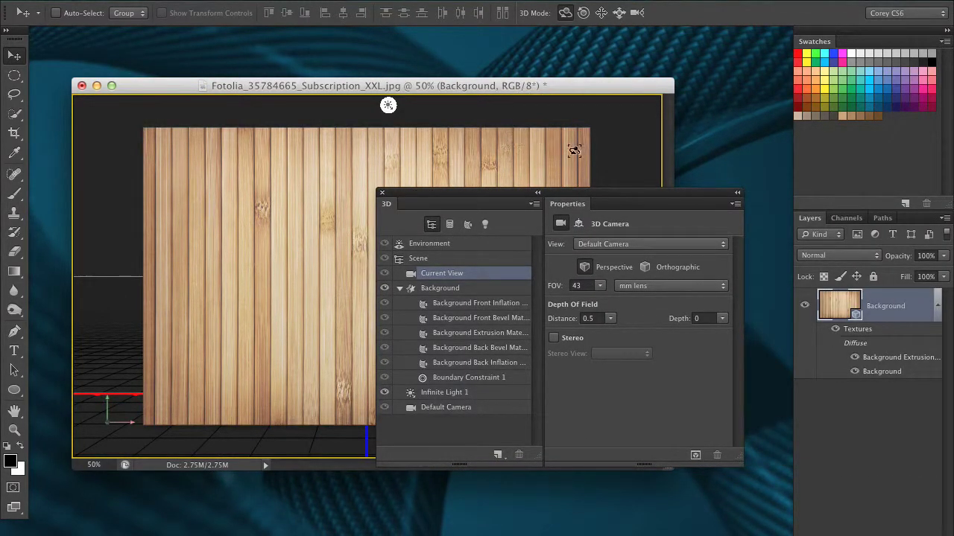
left_click_drag(644, 197, 631, 190)
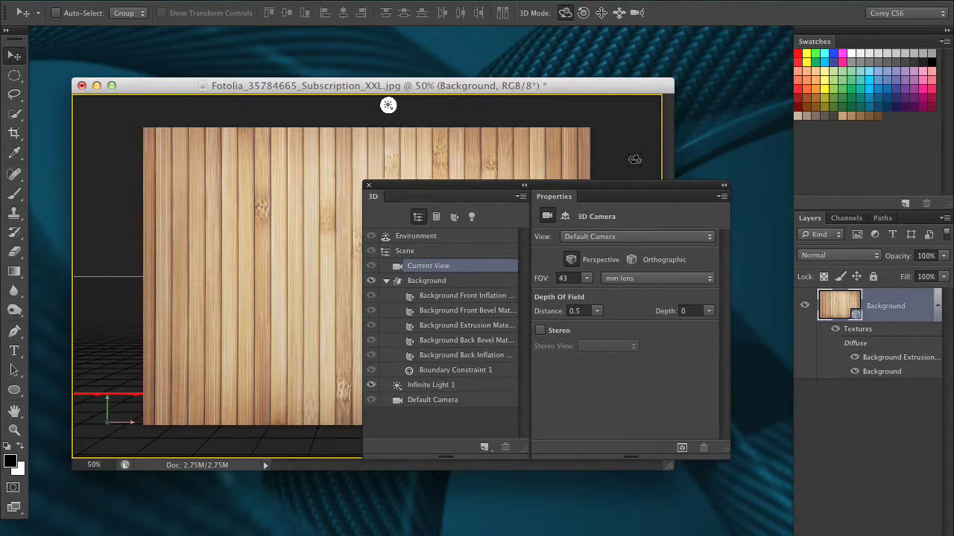
key("ctrl+z")
left_click_drag(504, 203, 566, 221)
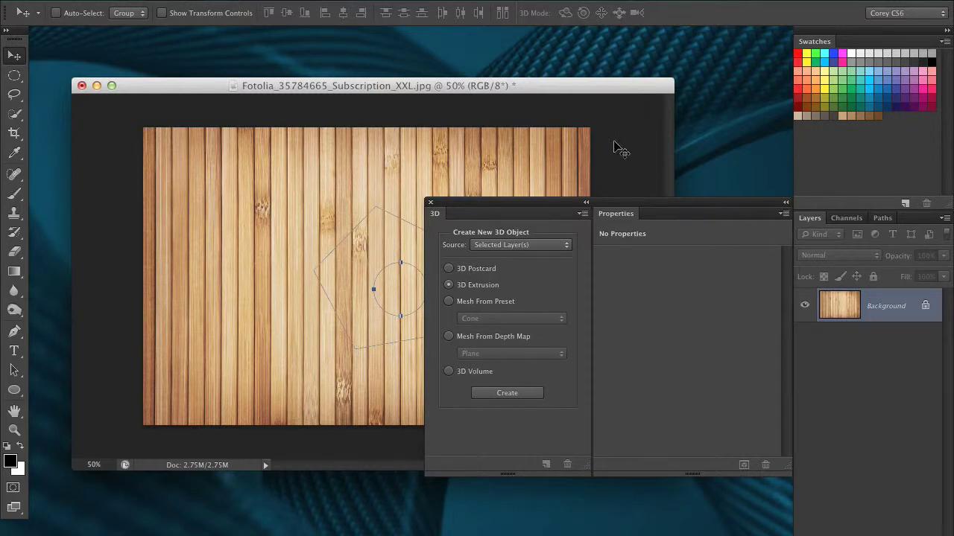
Deselect the Work Path again and fit the document window to the image at 50%, clear of the 3D panel.
left_click(882, 217)
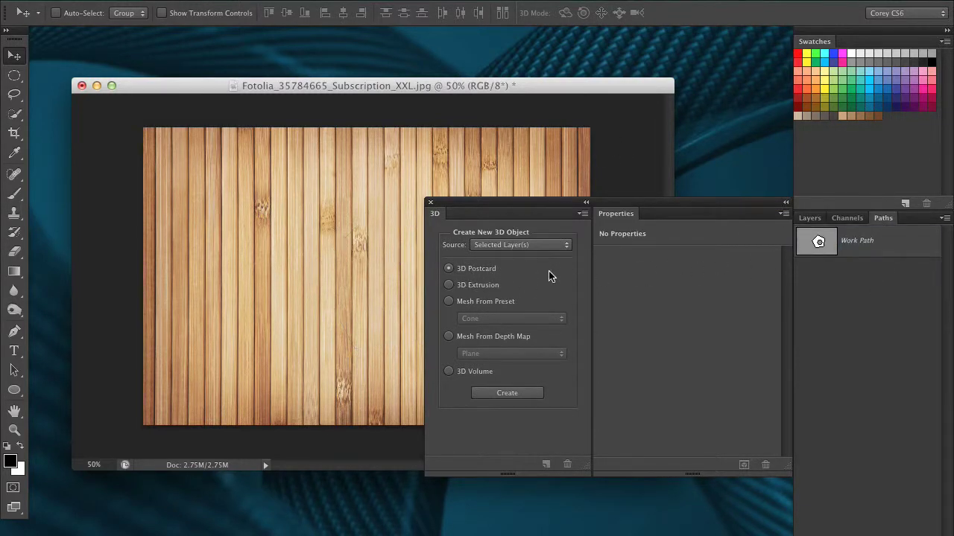
left_click_drag(565, 211, 715, 311)
left_click_drag(563, 89, 540, 89)
key("super+minus")
key("super+plus")
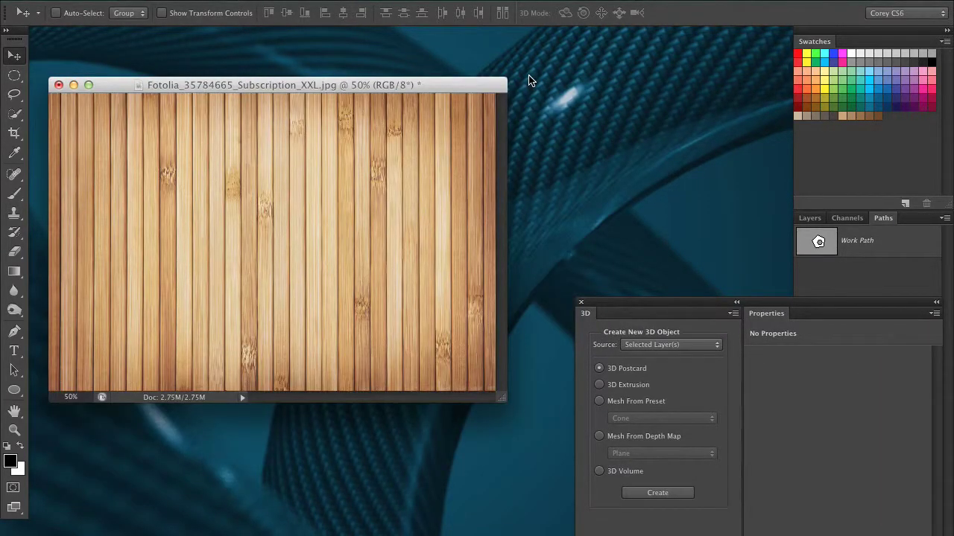
left_click_drag(475, 86, 501, 83)
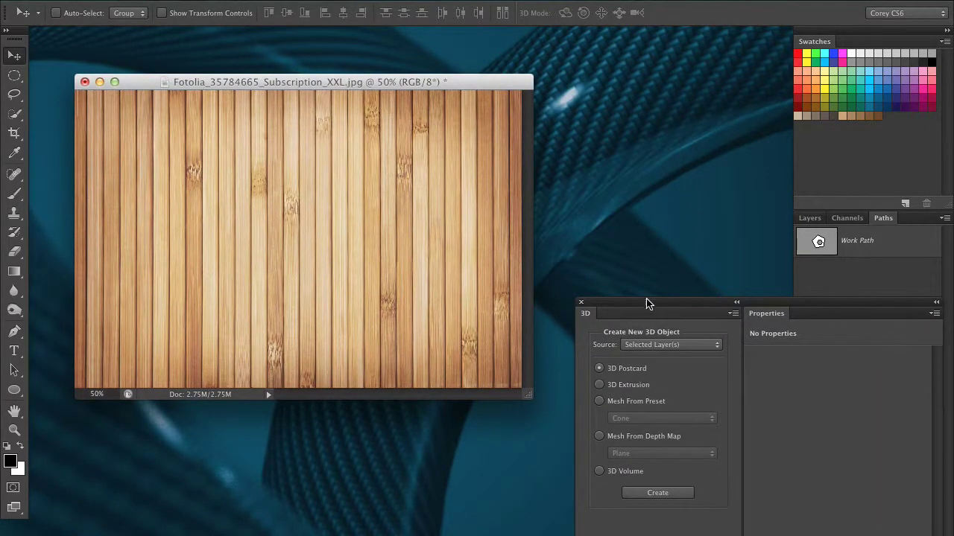
left_click_drag(646, 303, 605, 193)
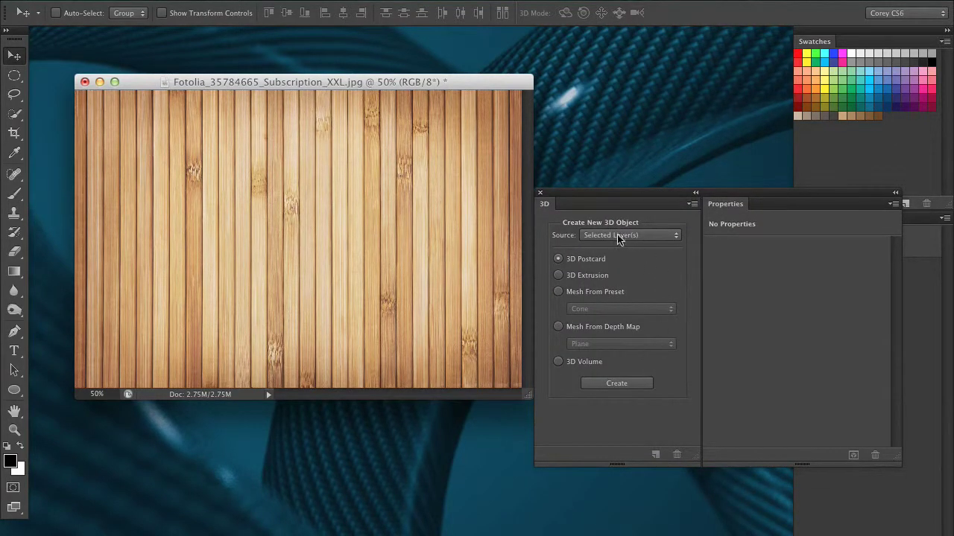
Try turning the Background layer into a 3D Postcard, orbit around it, and undo the conversion.
left_click(628, 391)
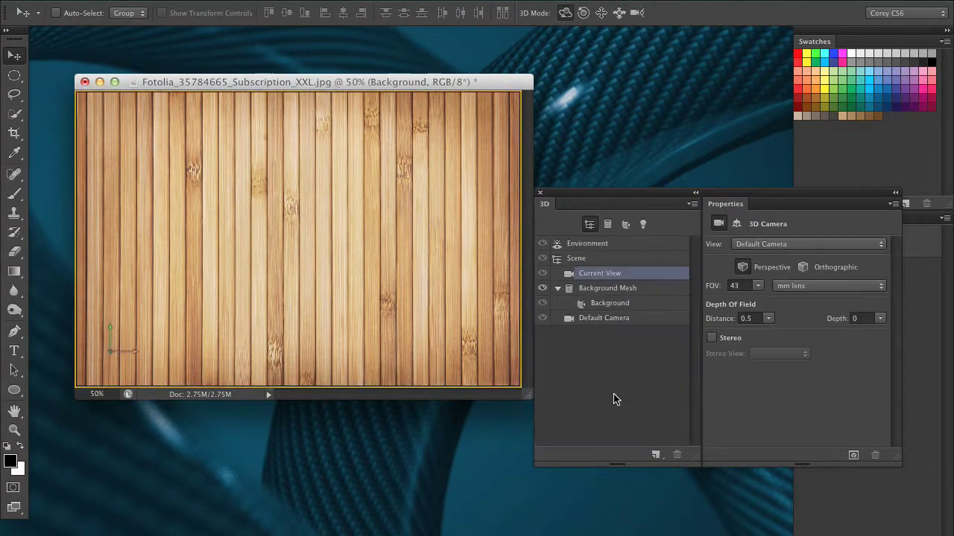
left_click_drag(484, 348, 493, 245)
key("ctrl+z")
left_click_drag(520, 85, 495, 72)
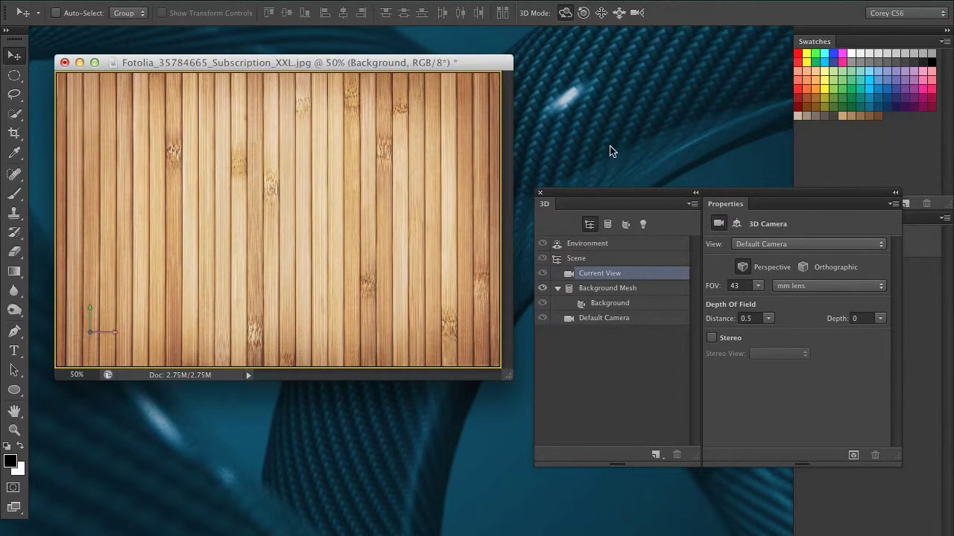
key("ctrl+alt+z")
Delete the Work Path containing the pentagon and circle.
left_click_drag(836, 200, 654, 219)
left_click_drag(861, 245, 917, 464)
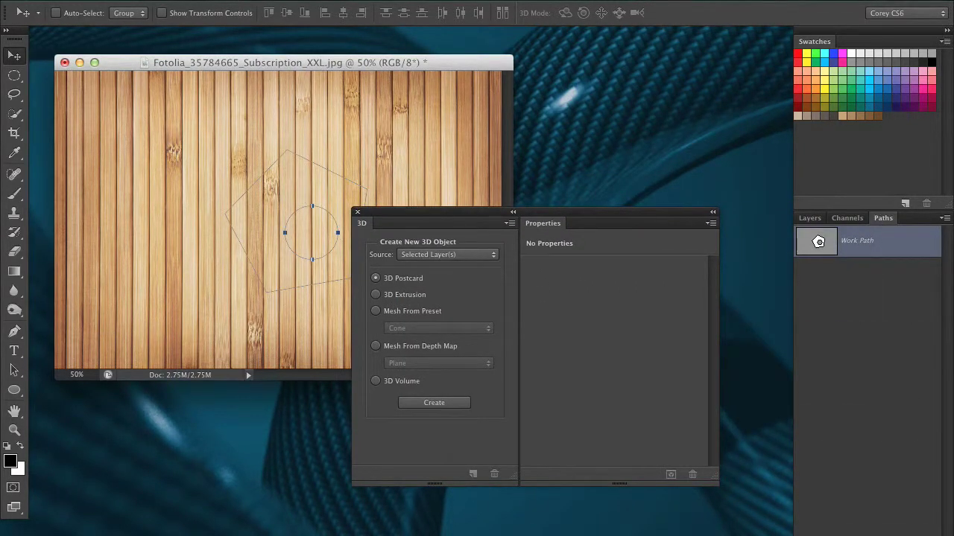
key("Delete")
Try wrapping the Background layer around a Hat mesh from the presets, orbit around it, and undo the conversion.
left_click_drag(481, 217, 568, 179)
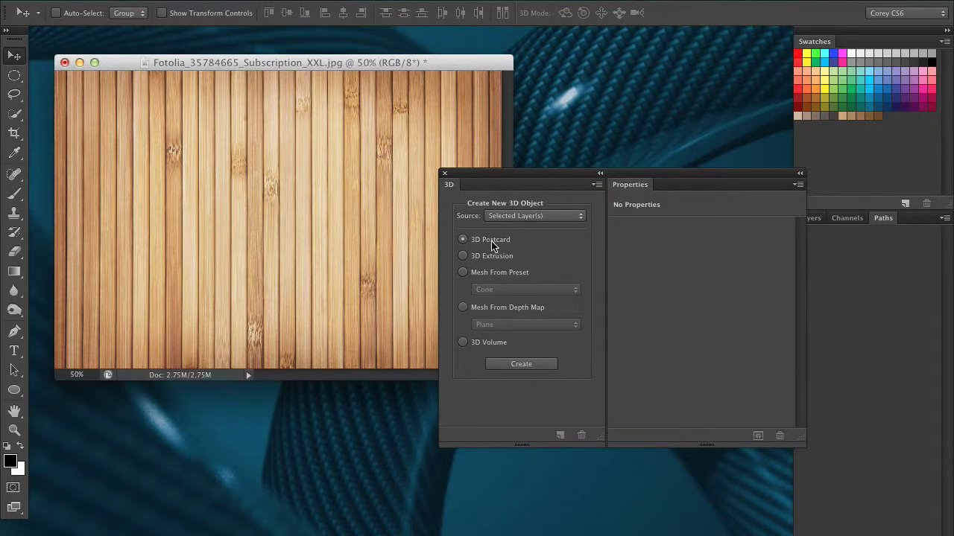
left_click(489, 272)
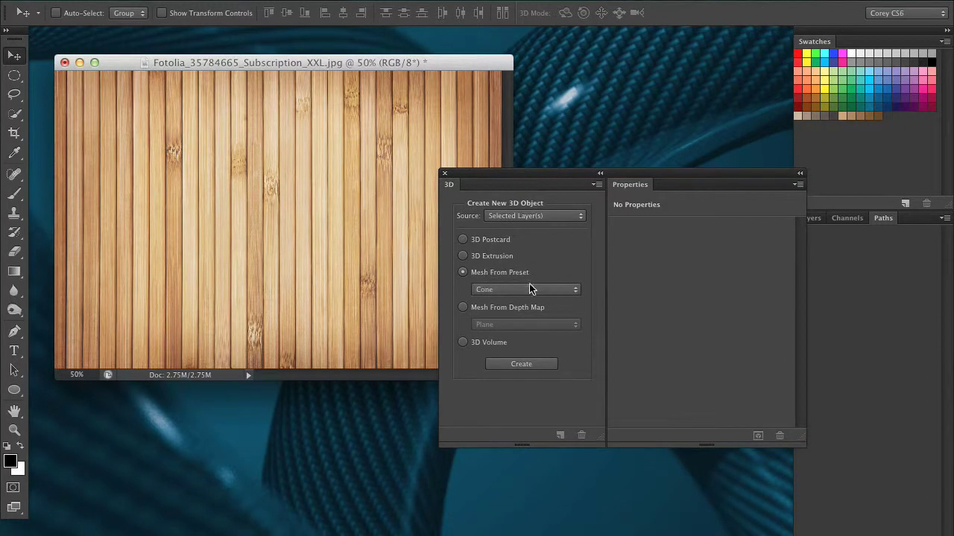
left_click(531, 289)
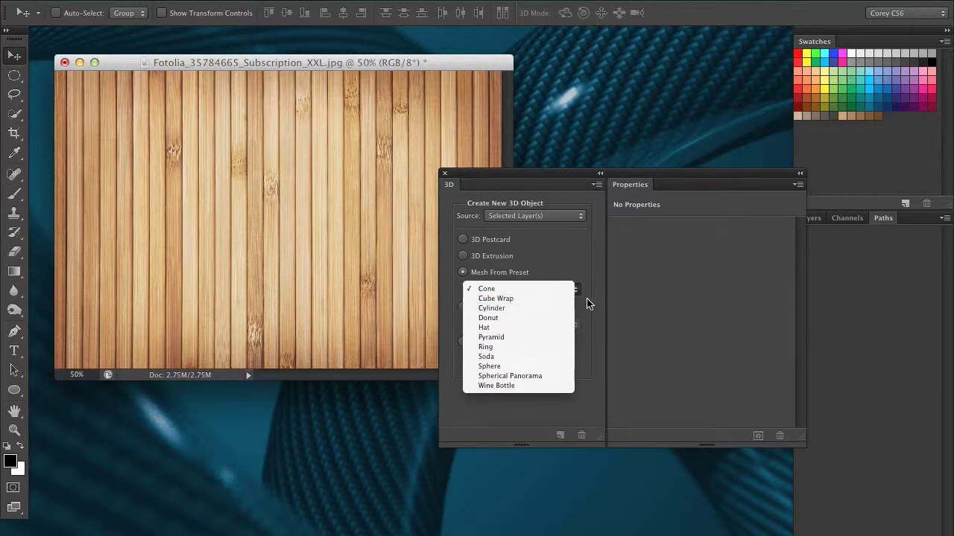
left_click(540, 328)
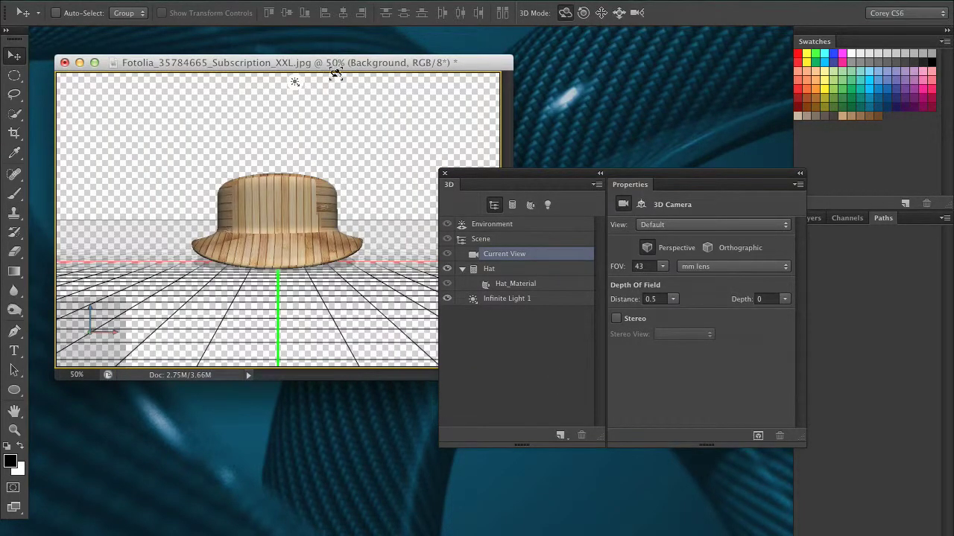
left_click_drag(424, 125, 494, 136)
key("ctrl+z")
key("ctrl+alt+z")
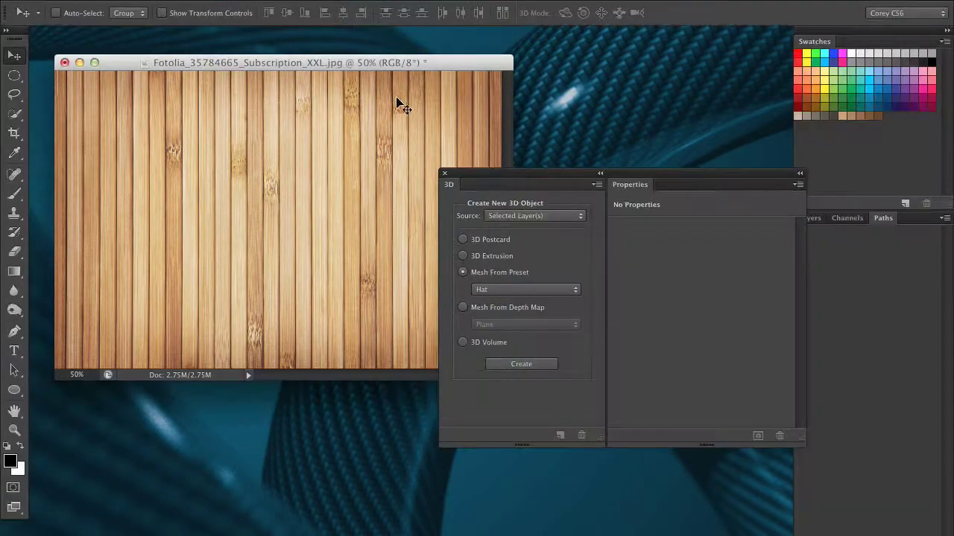
left_click(401, 3)
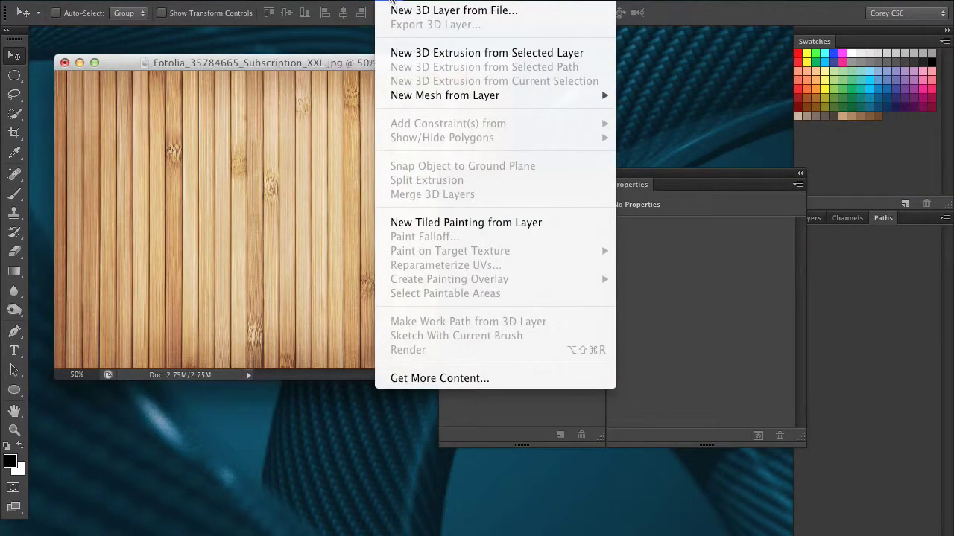
left_click(453, 55)
left_click_drag(541, 178, 420, 167)
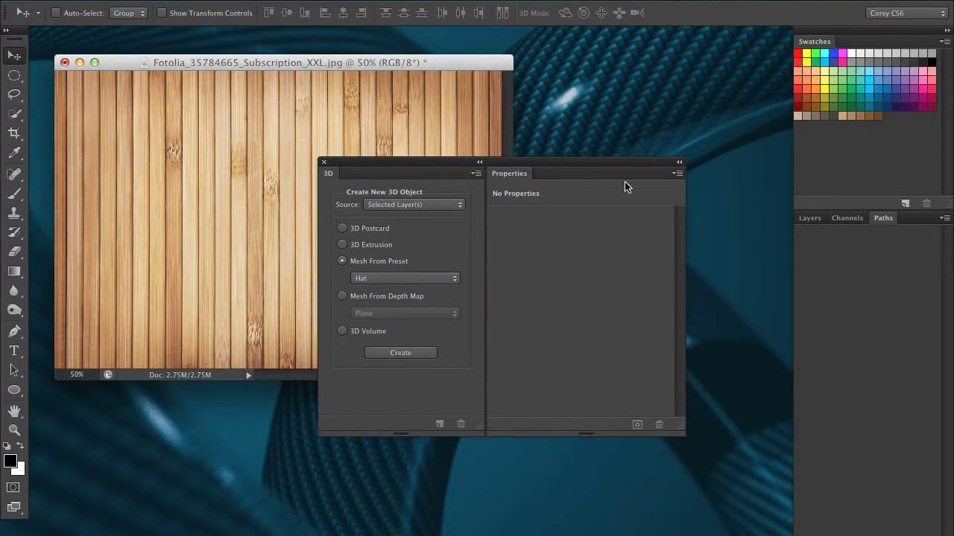
Show the Background layer, shift the joined 3D and Properties panels further off the image, and review the available 3D creation commands.
left_click(808, 219)
left_click_drag(571, 173, 626, 233)
left_click(388, 2)
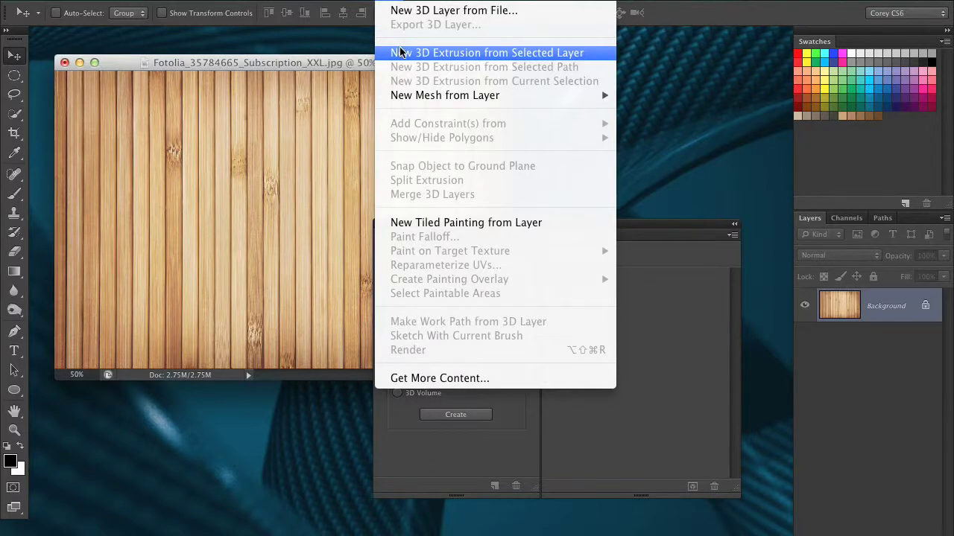
left_click(566, 59)
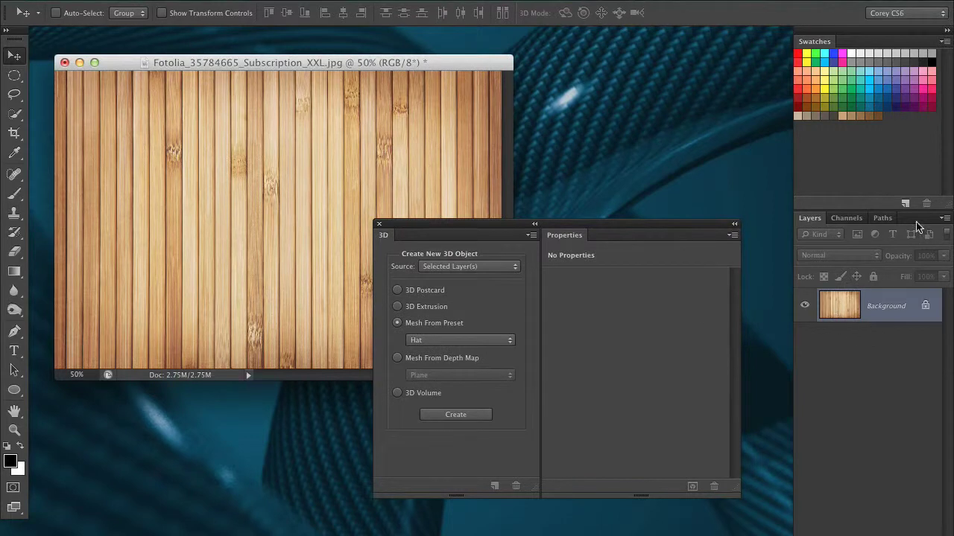
Draw an elliptical work path across the middle of the wood image and select it with the Path Selection tool.
left_click(883, 217)
left_click(13, 390)
mouse_move(199, 162)
left_mouse_down()
mouse_move(358, 246)
mouse_move(369, 275)
left_mouse_up()
left_click(14, 370)
left_click_drag(253, 213, 237, 218)
Examine the 3D creation commands available with the ellipse path selected, including the New Mesh from Layer options and mesh presets.
left_click(395, 0)
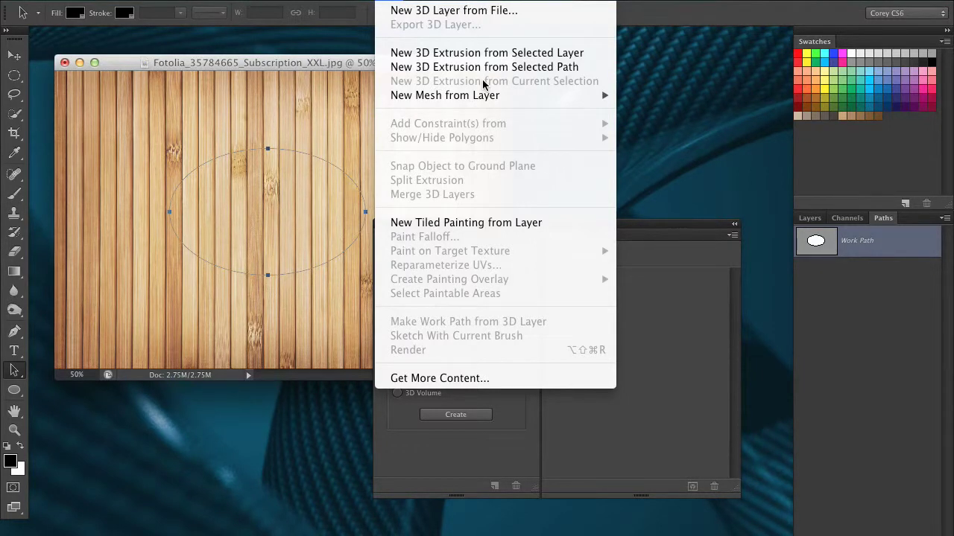
mouse_move(485, 102)
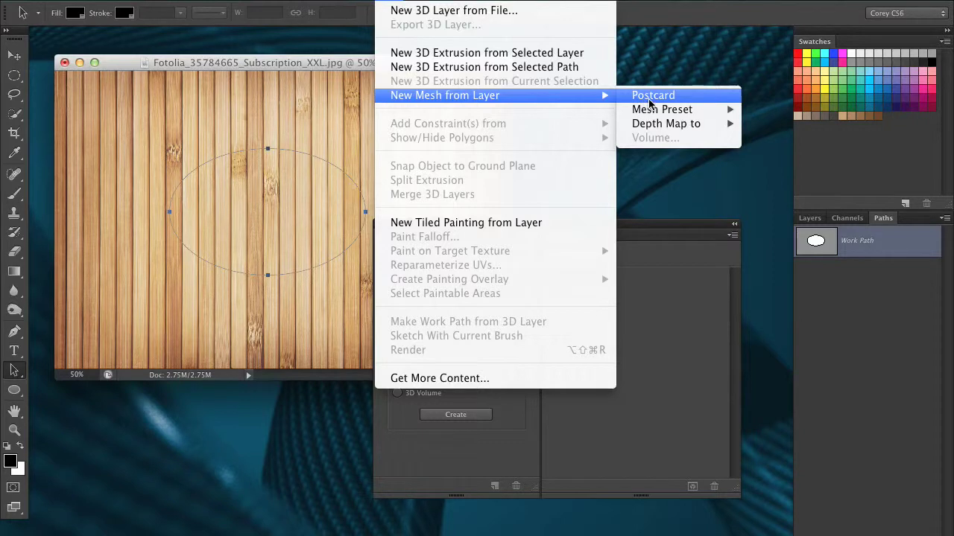
mouse_move(655, 115)
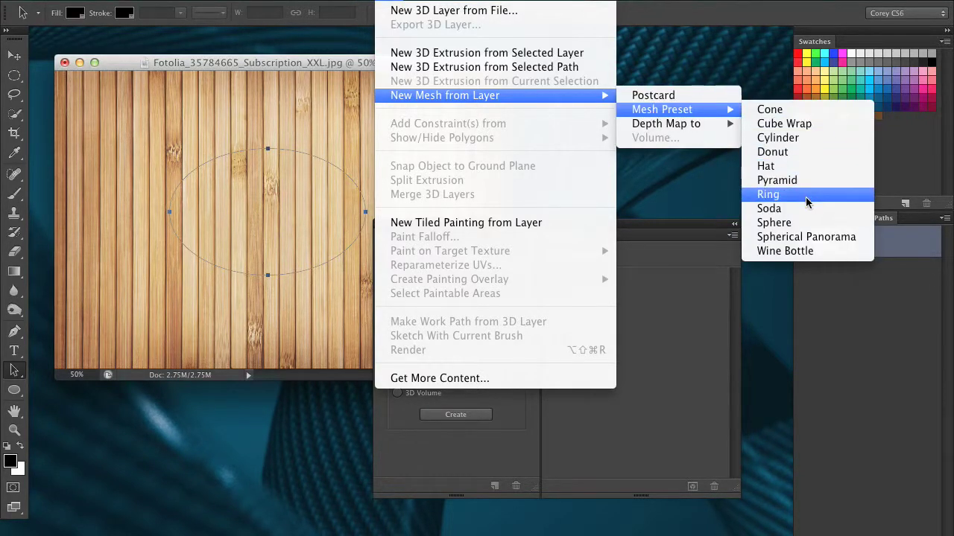
left_click(456, 403)
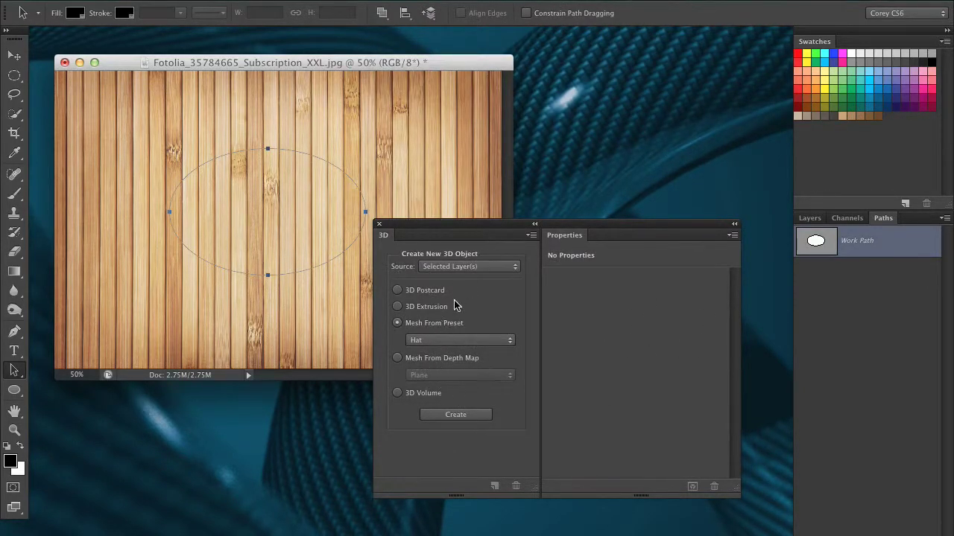
Reposition the joined 3D and Properties panels beside the ellipse path and check the 3D creation commands again.
left_click_drag(457, 225, 489, 194)
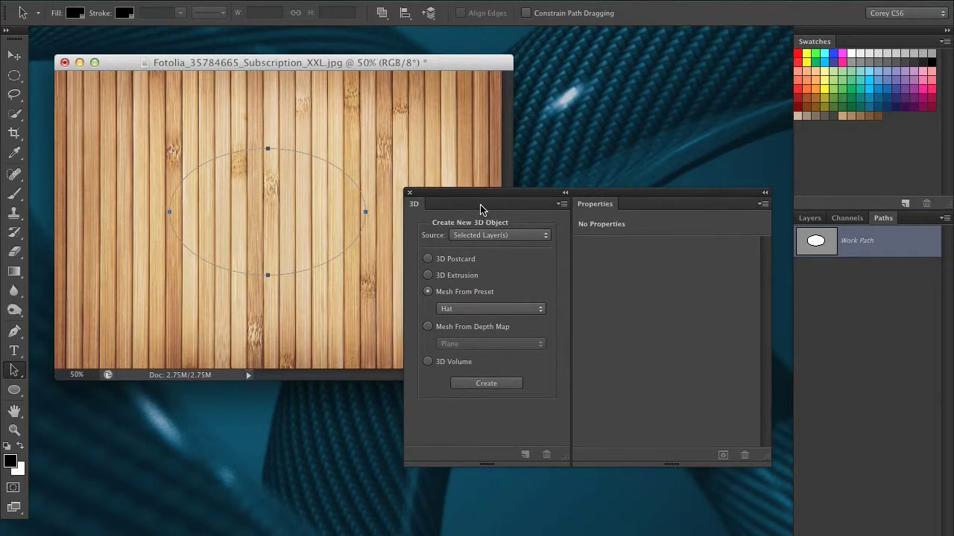
left_click_drag(467, 192, 447, 201)
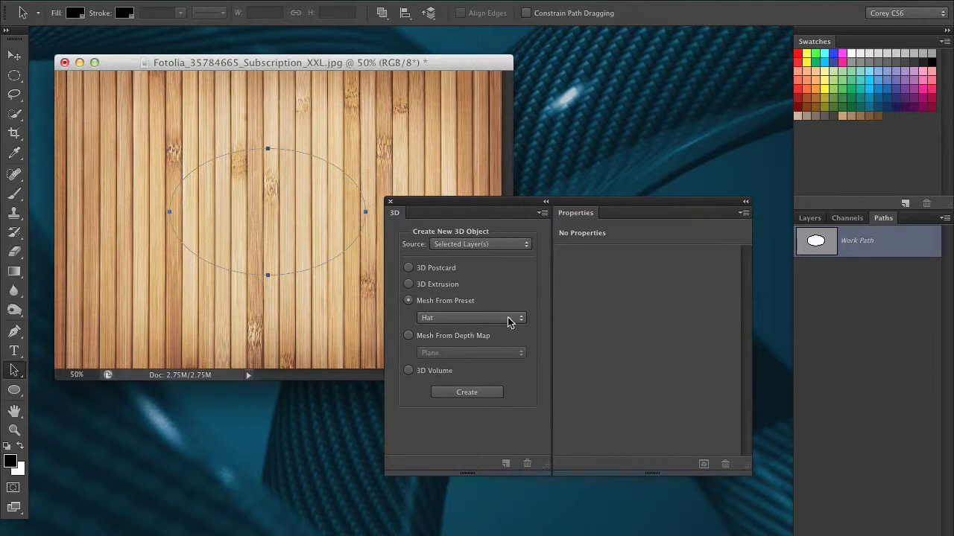
left_click(393, 2)
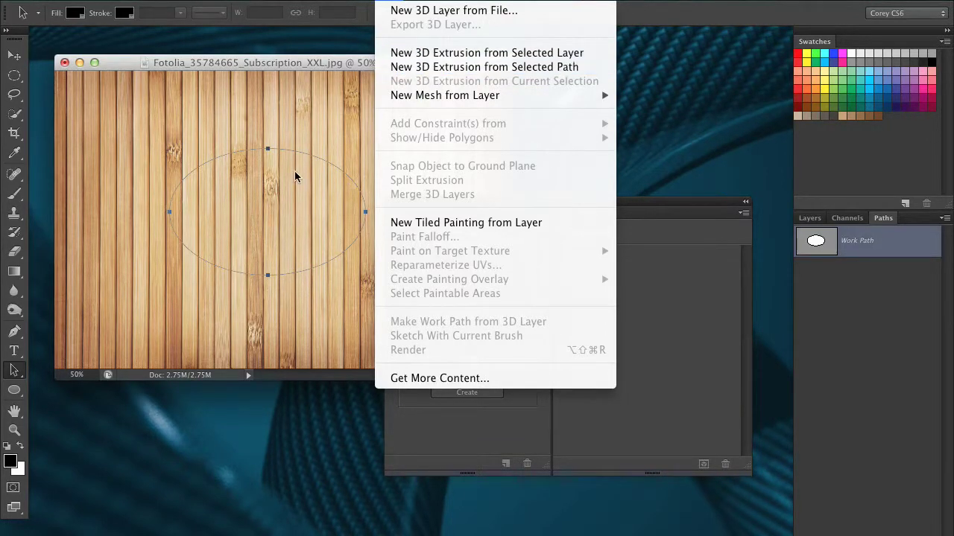
left_click(294, 141)
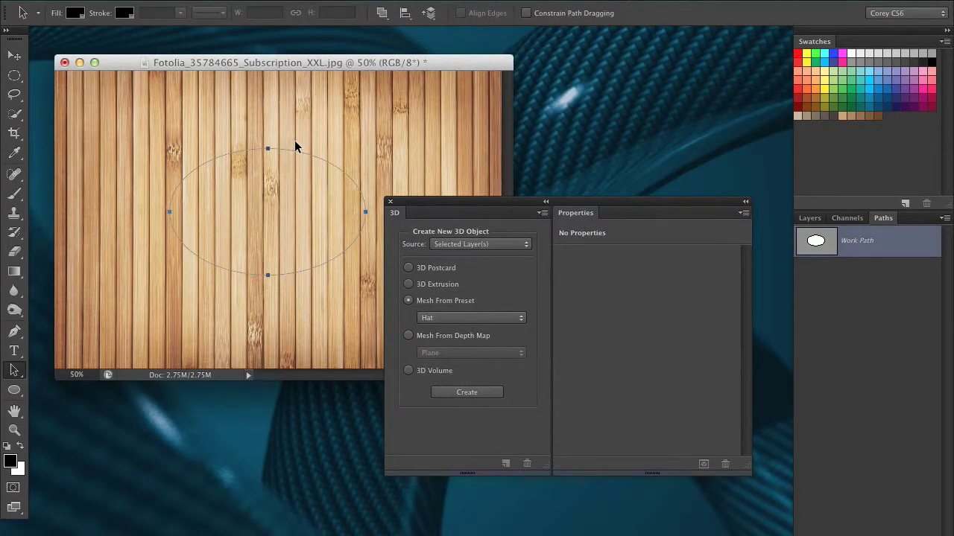